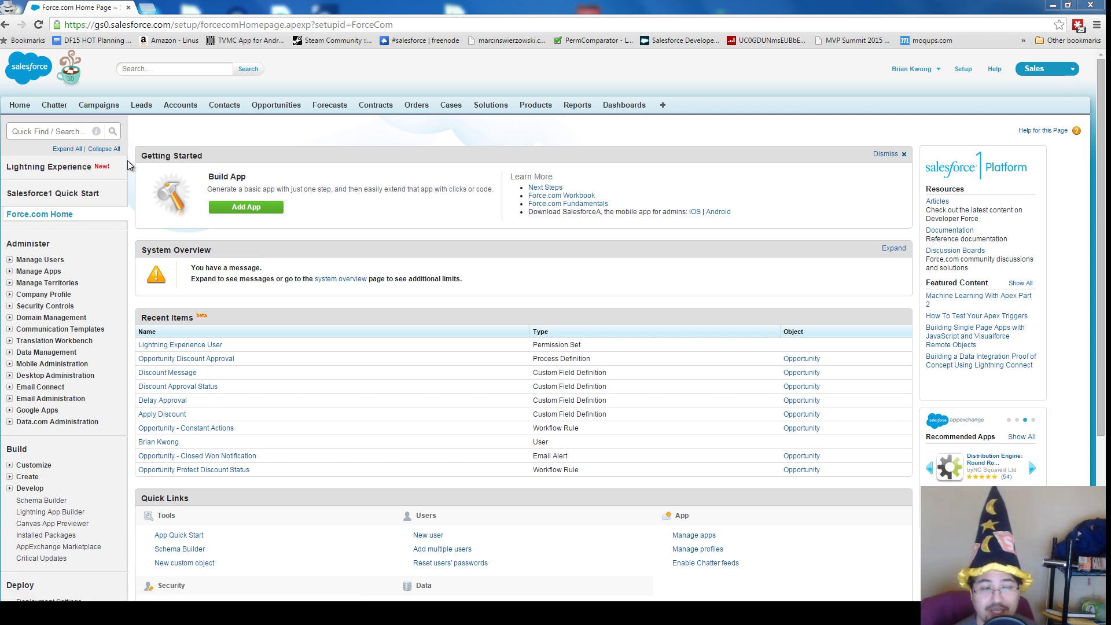
- Go to the Lightning Experience enablement page from the Setup sidebar
{"action": "left_click", "coordinate": [76, 170]}
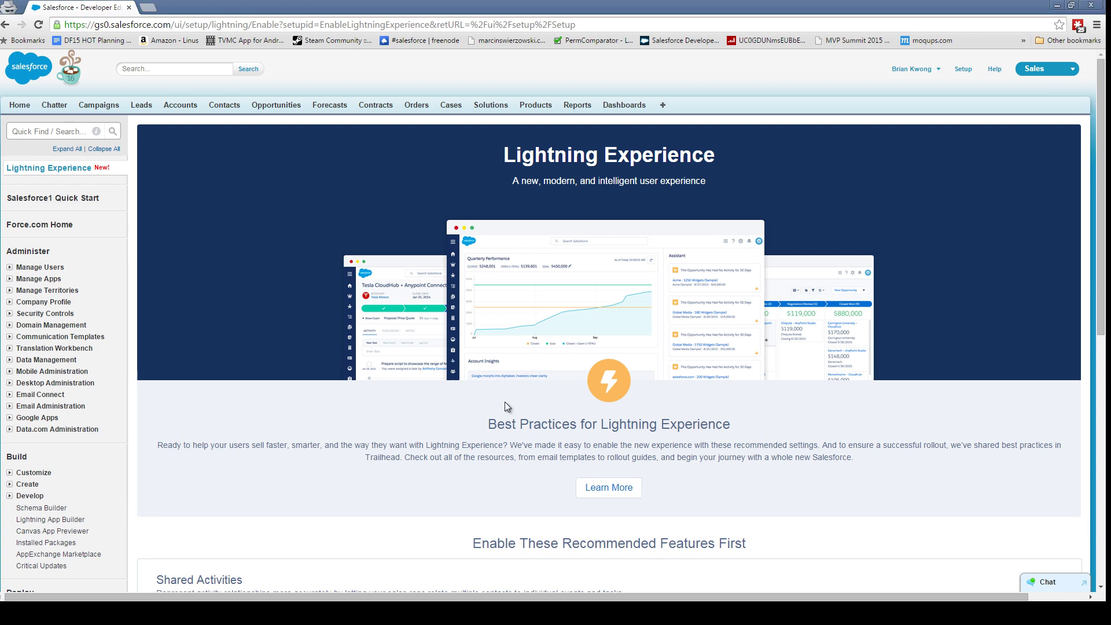
- Scroll past the recommended feature toggles to the still-disabled Lightning Experience switch
{"action": "scroll", "coordinate": [505, 404], "scroll_direction": "down", "scroll_amount": 3}
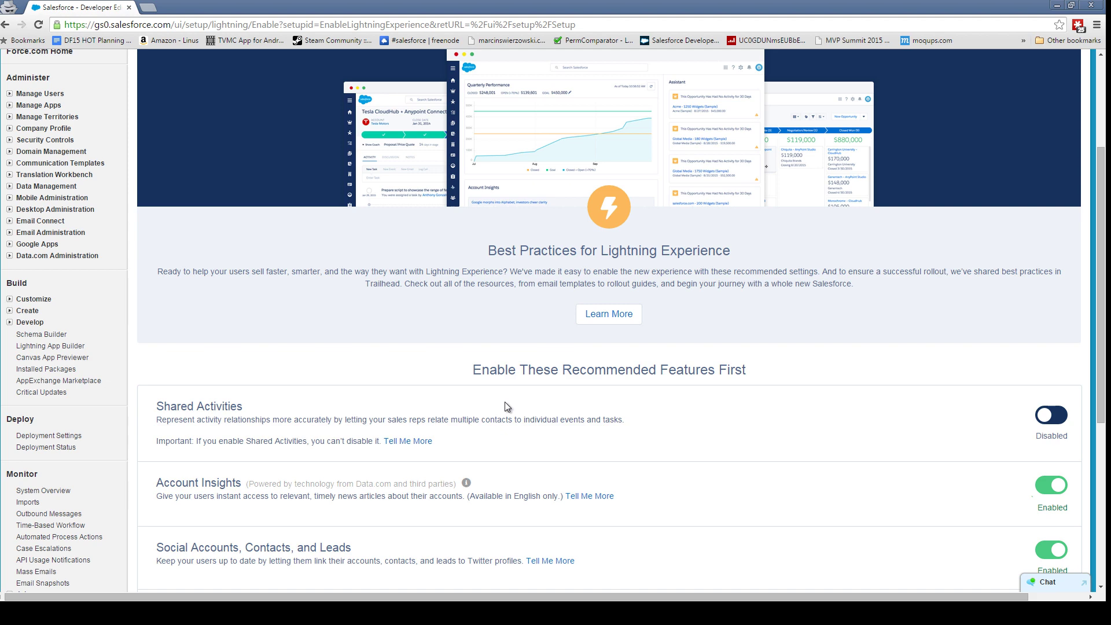
{"action": "scroll", "coordinate": [504, 406], "scroll_direction": "down", "scroll_amount": 1}
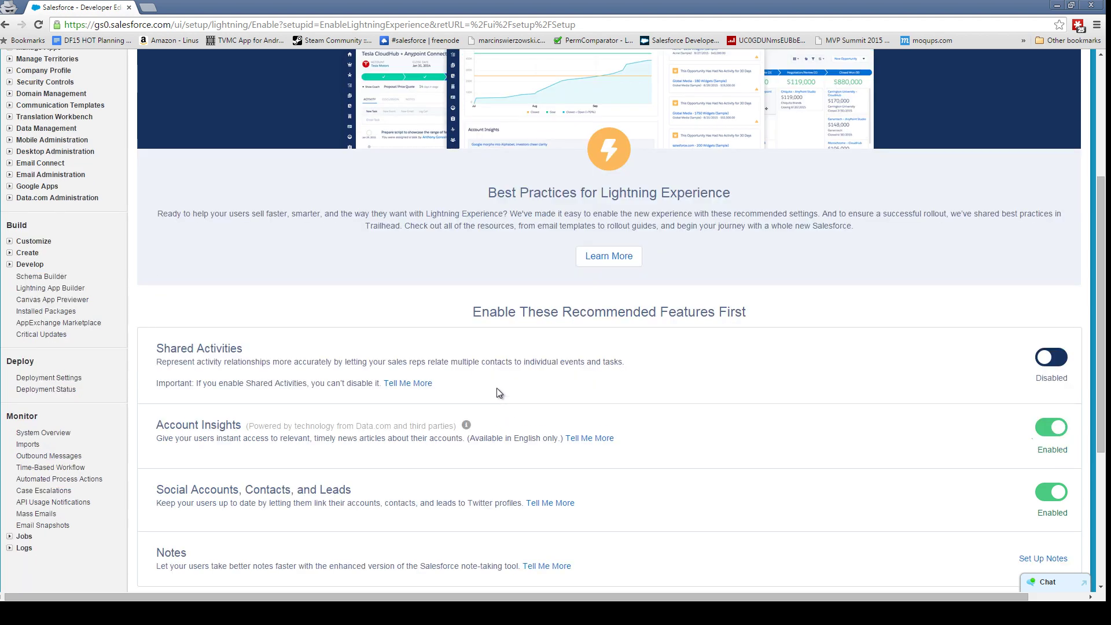
{"action": "scroll", "coordinate": [494, 420], "scroll_direction": "down", "scroll_amount": 3}
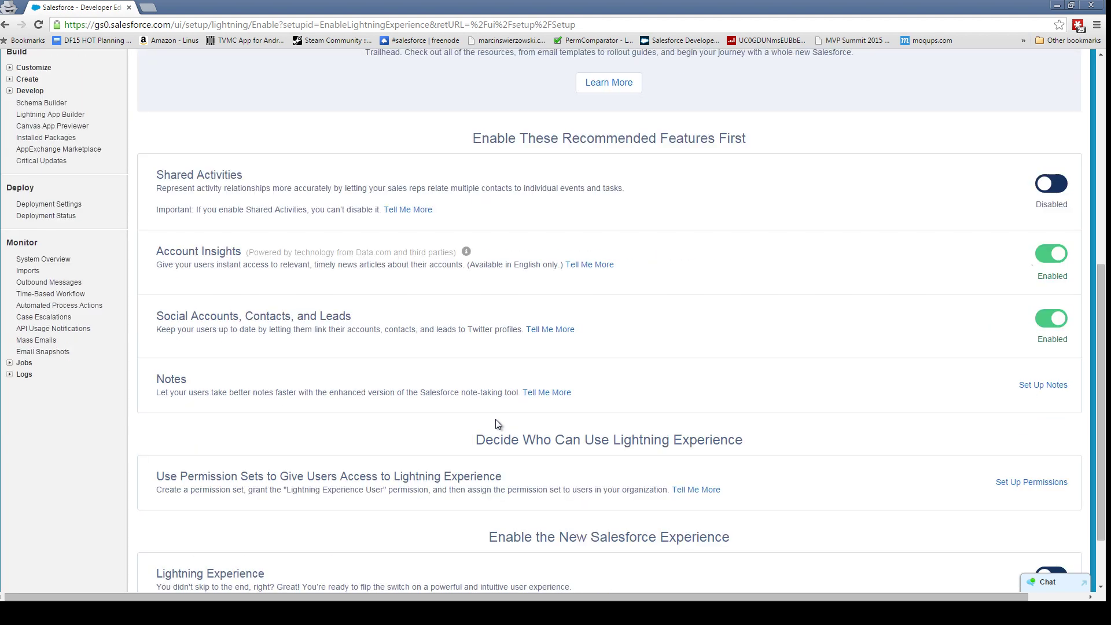
{"action": "scroll", "coordinate": [498, 431], "scroll_direction": "down", "scroll_amount": 2}
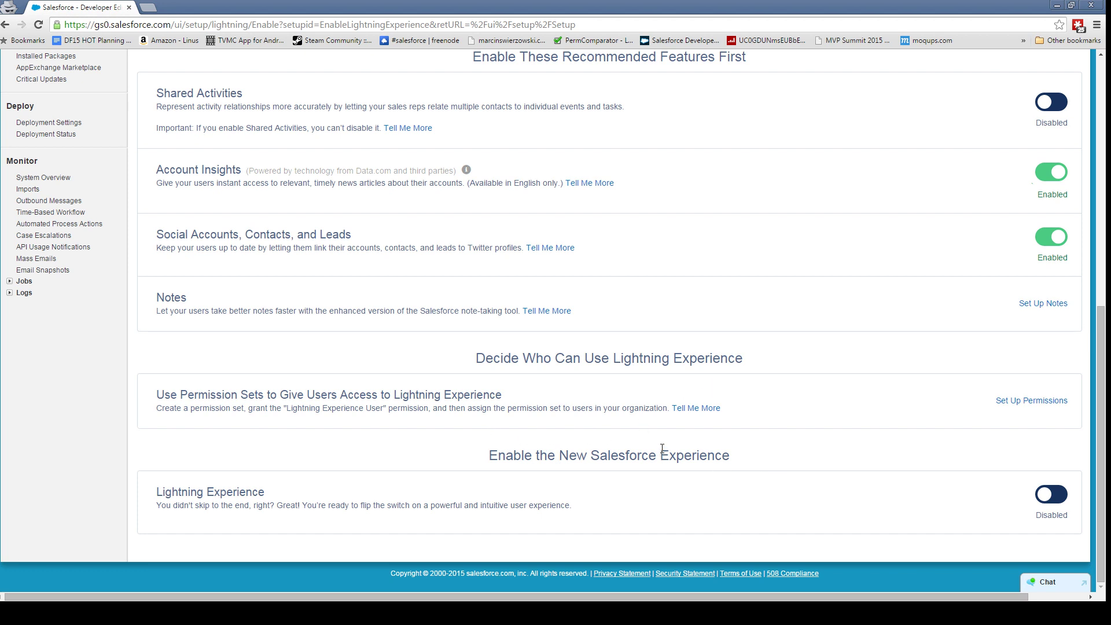
- Open the Lightning Experience User permission set and find its 'lightning' system permission
{"action": "left_click", "coordinate": [1022, 405]}
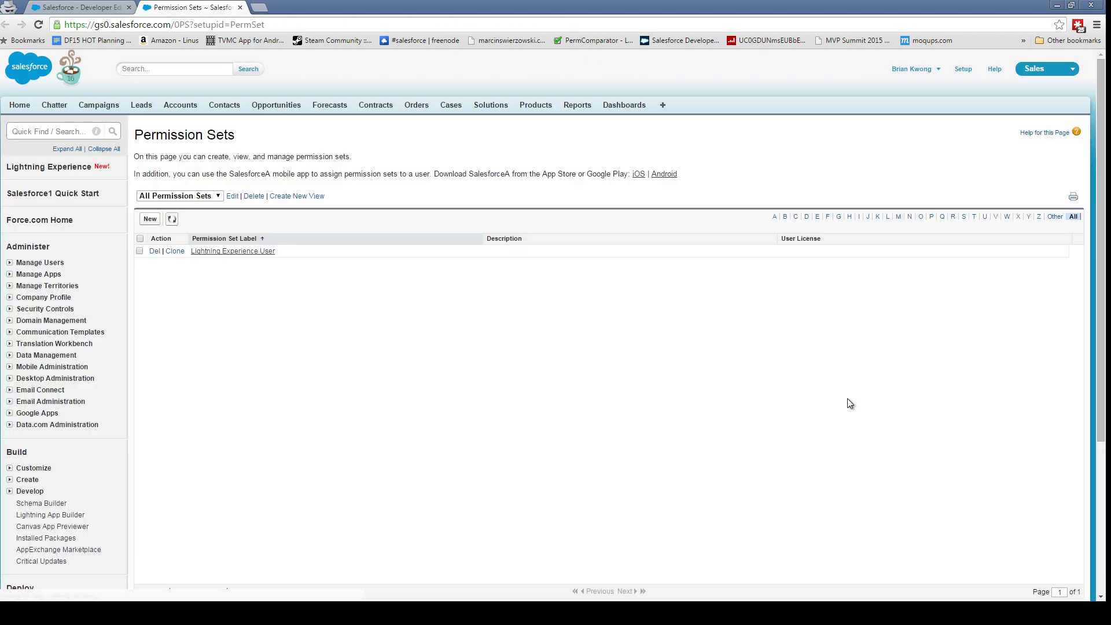
{"action": "left_click", "coordinate": [233, 252]}
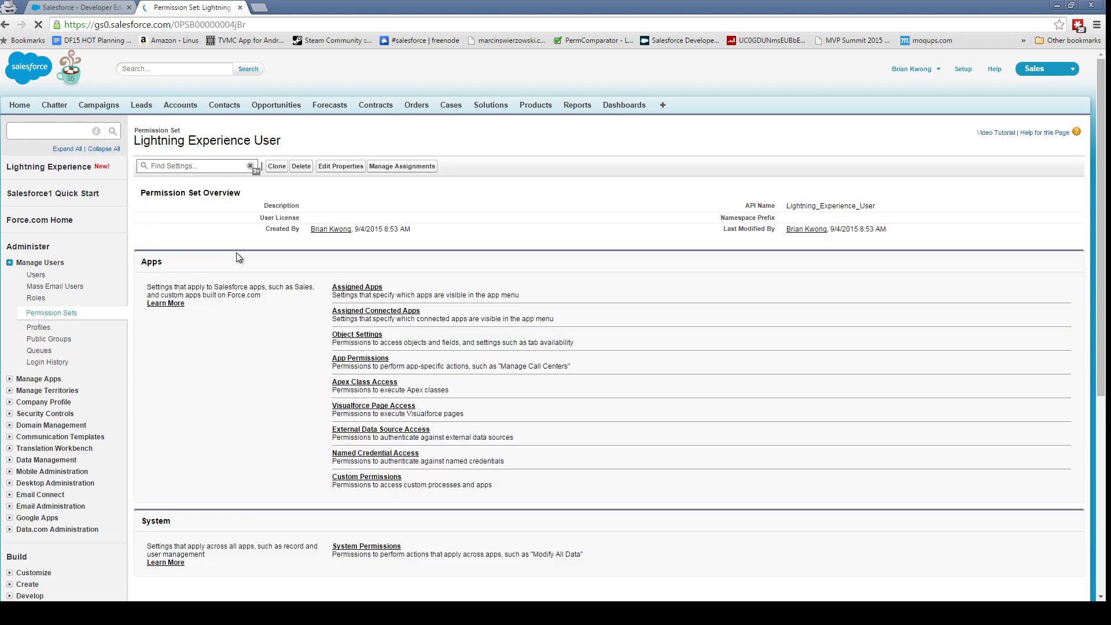
{"action": "left_click", "coordinate": [196, 166]}
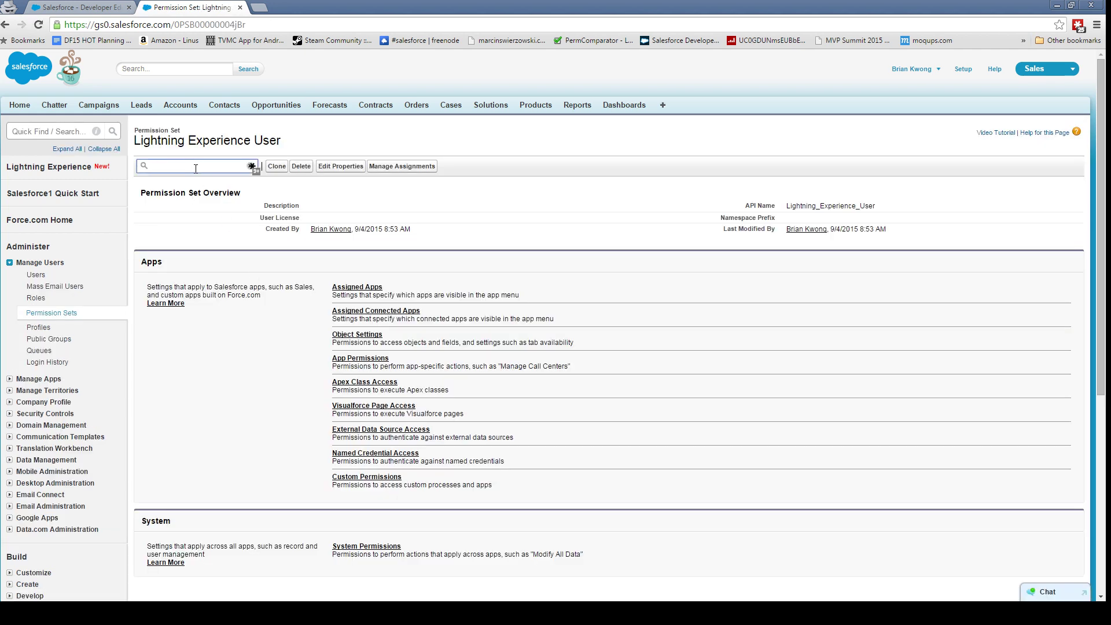
{"action": "type", "text": "lightning"}
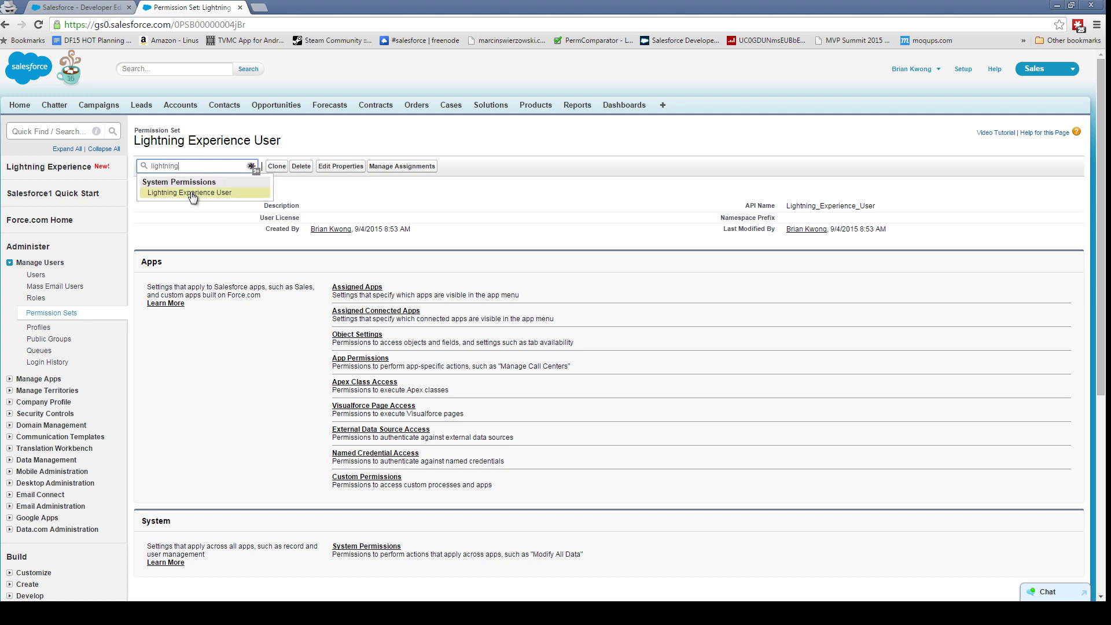
{"action": "left_click", "coordinate": [191, 193]}
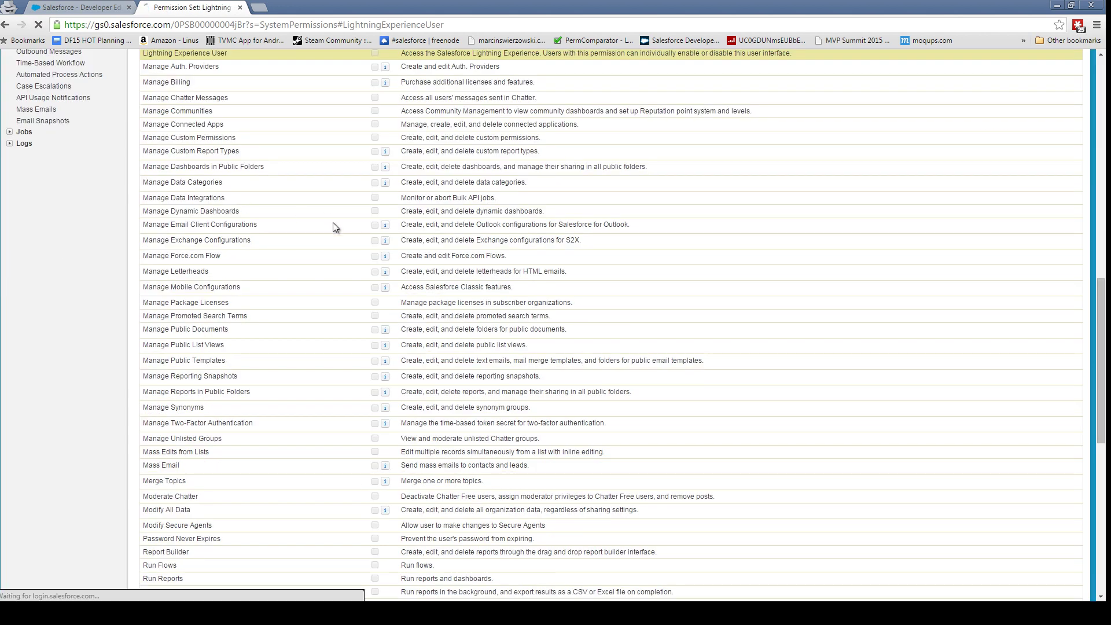
- Edit the permission set's System Permissions and save them
{"action": "scroll", "coordinate": [339, 231], "scroll_direction": "up", "scroll_amount": 1}
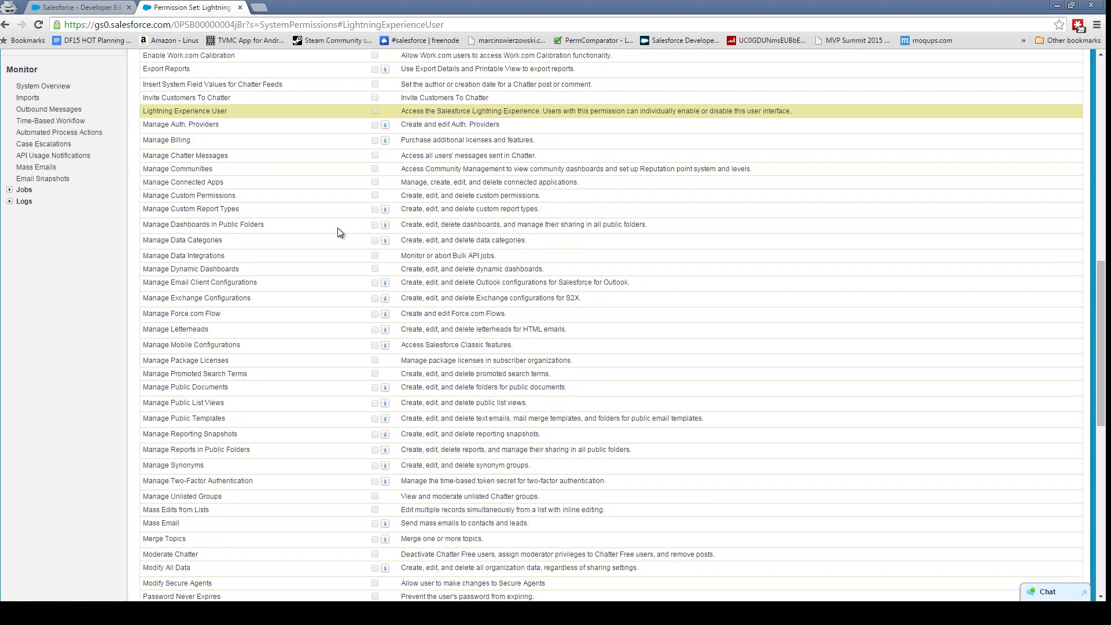
{"action": "scroll", "coordinate": [338, 228], "scroll_direction": "up", "scroll_amount": 6}
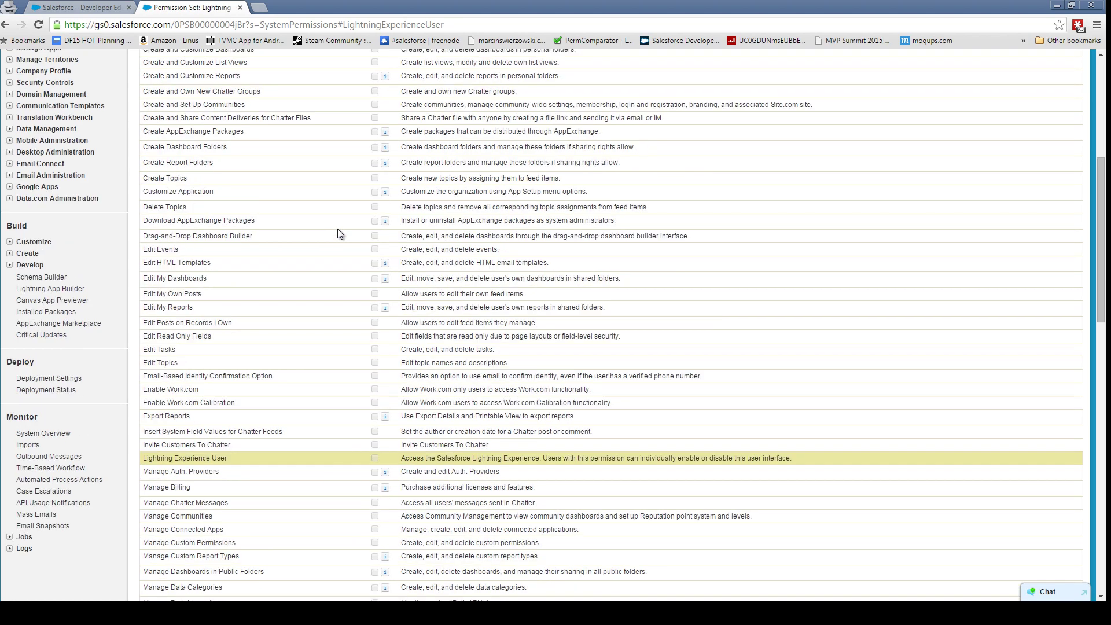
{"action": "scroll", "coordinate": [338, 228], "scroll_direction": "up", "scroll_amount": 3}
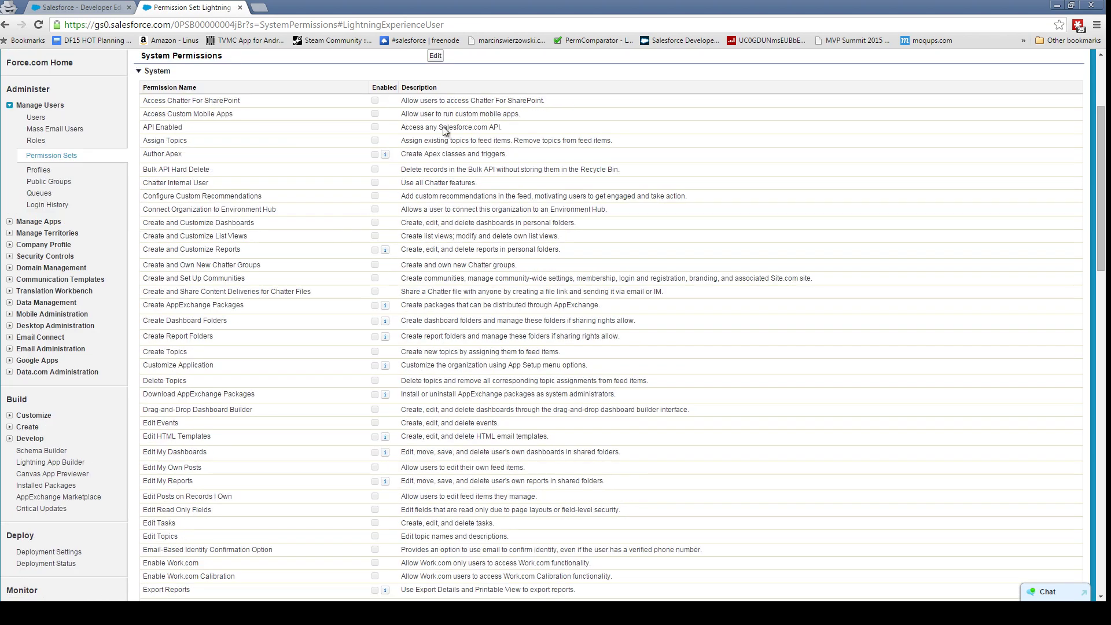
{"action": "left_click", "coordinate": [435, 56]}
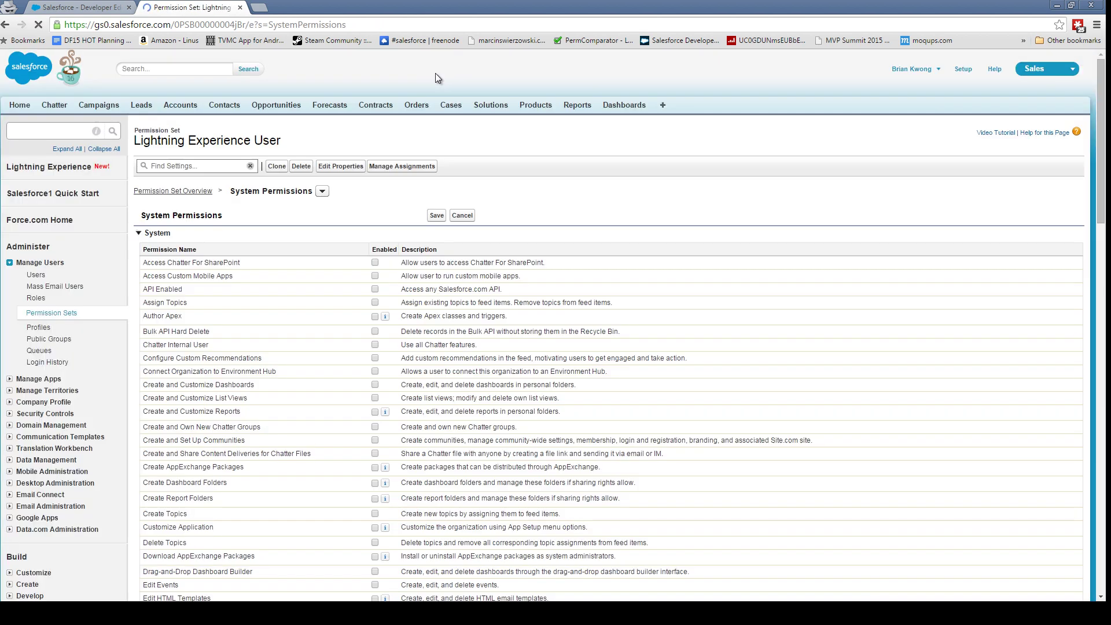
{"action": "scroll", "coordinate": [403, 320], "scroll_direction": "down", "scroll_amount": 3}
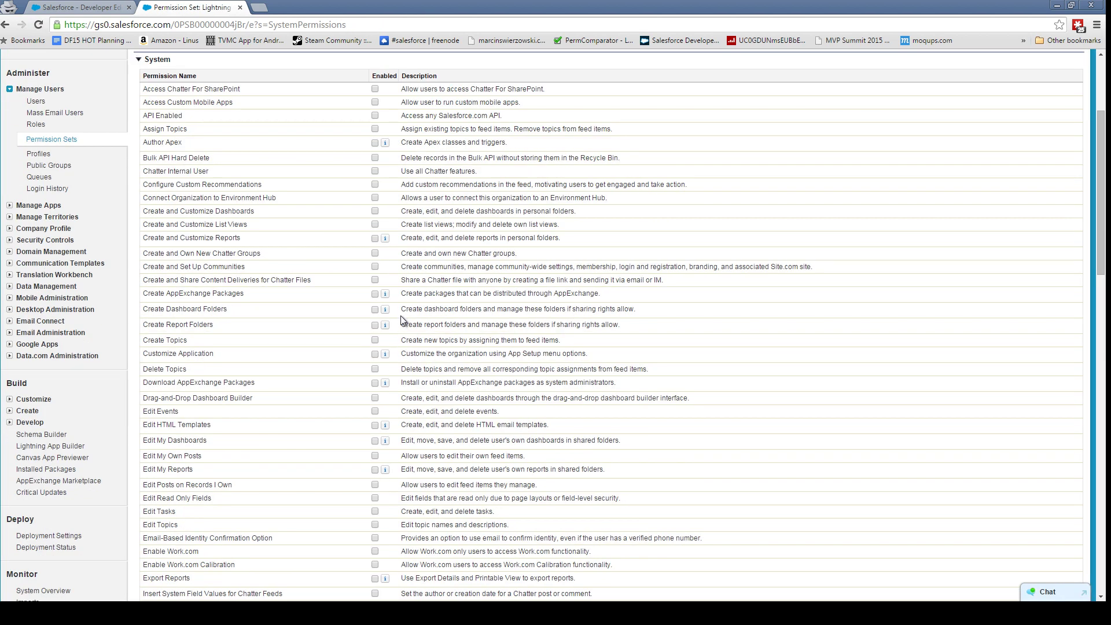
{"action": "scroll", "coordinate": [403, 320], "scroll_direction": "down", "scroll_amount": 2}
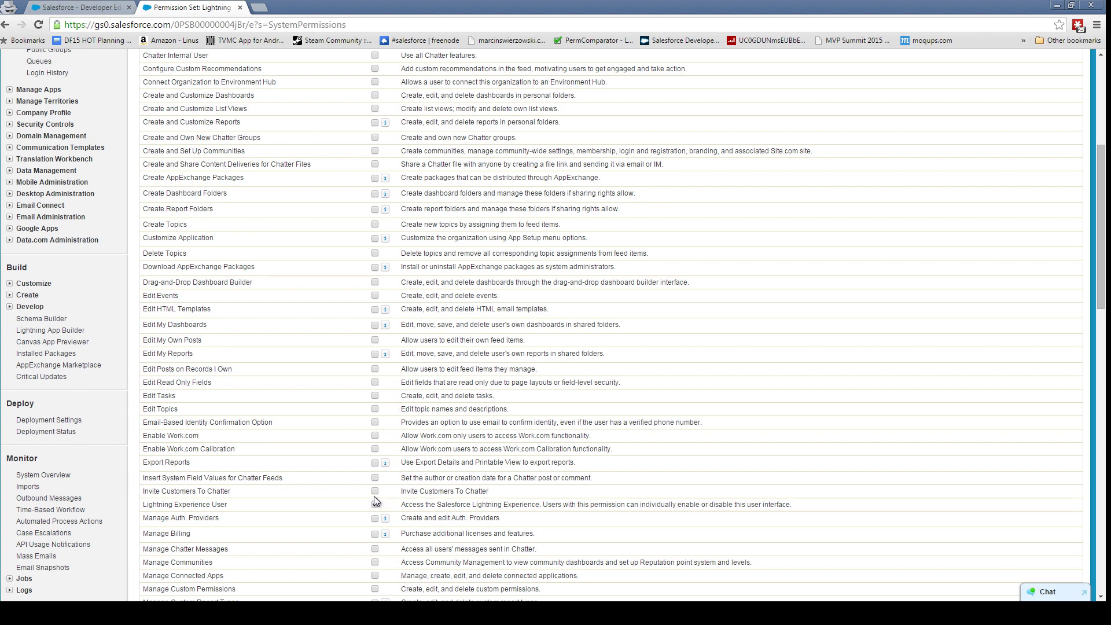
{"action": "scroll", "coordinate": [375, 498], "scroll_direction": "up", "scroll_amount": 5}
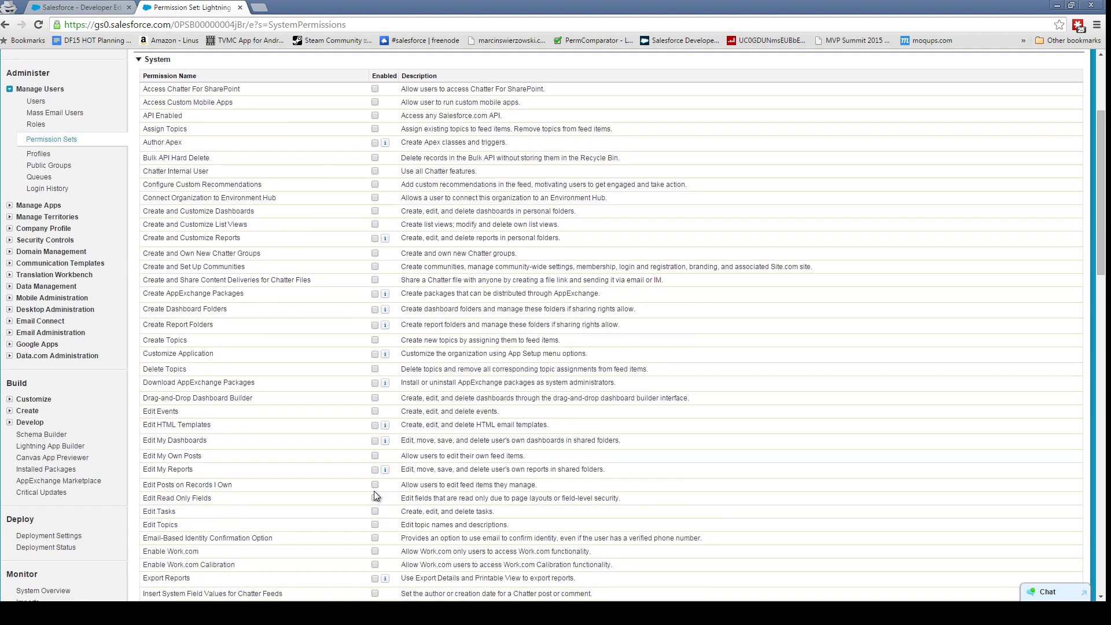
{"action": "left_click", "coordinate": [437, 216]}
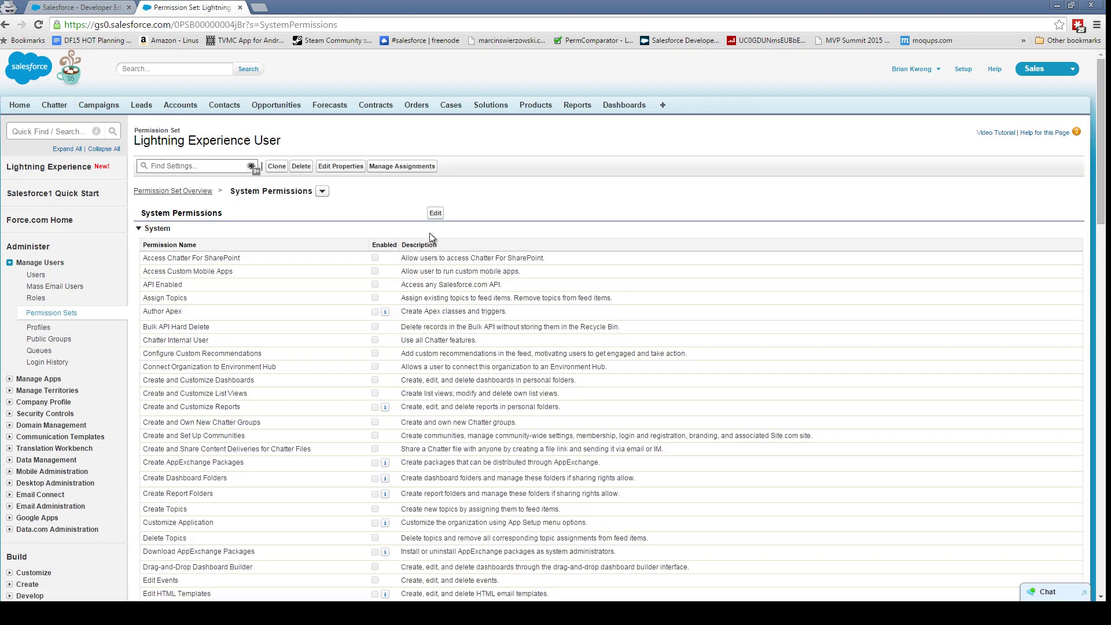
- Assign the Lightning Experience User permission set to the administrator user
{"action": "left_click", "coordinate": [401, 167]}
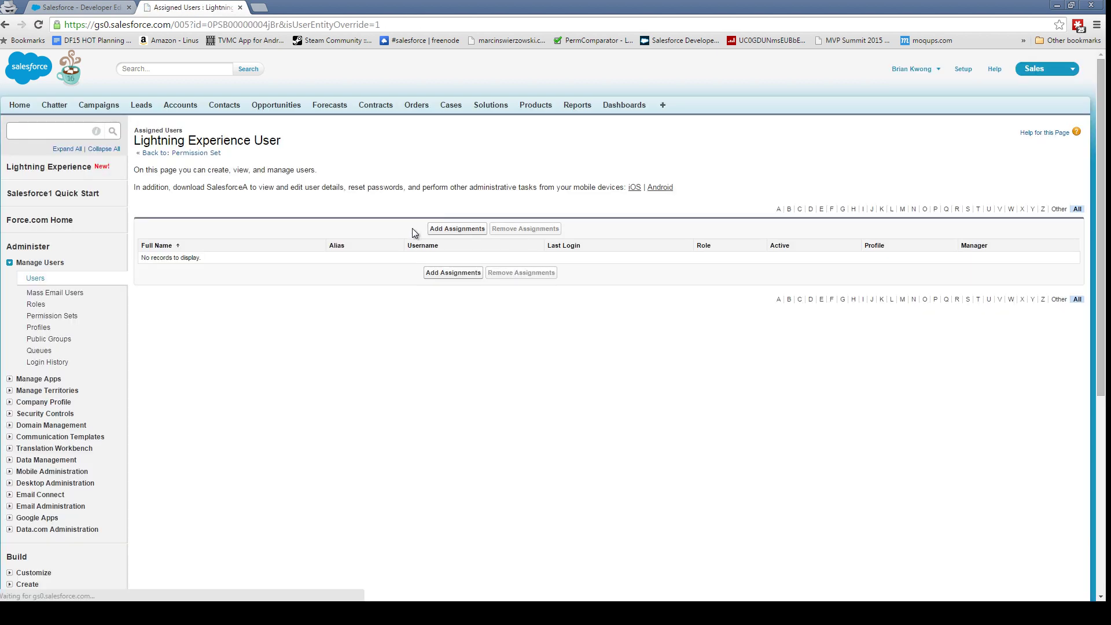
{"action": "left_click", "coordinate": [457, 228]}
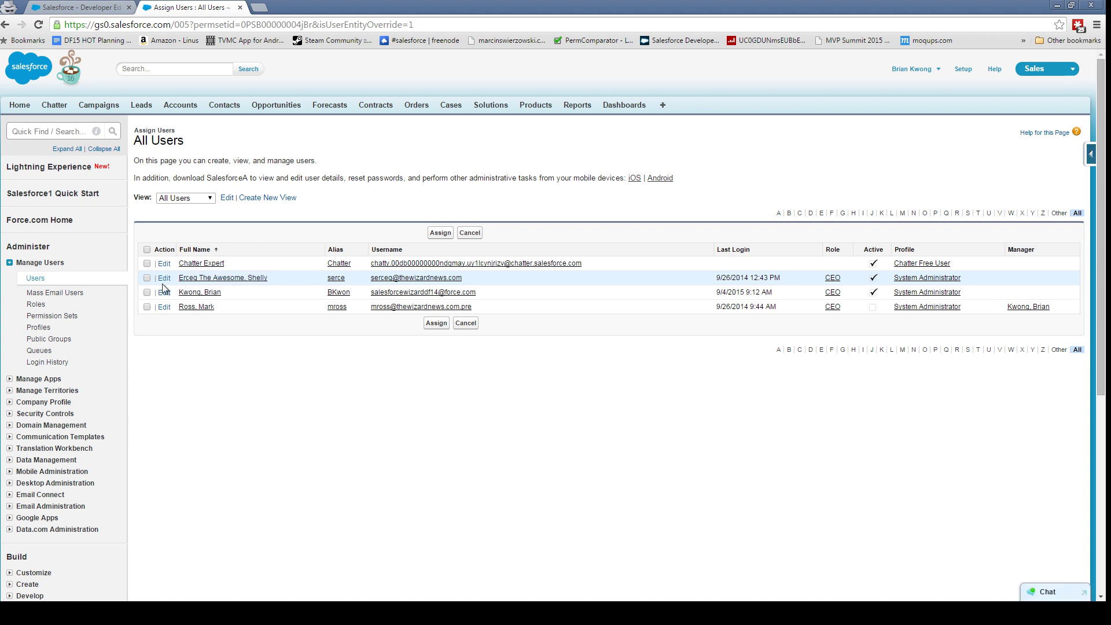
{"action": "left_click", "coordinate": [147, 292]}
{"action": "left_click", "coordinate": [437, 323]}
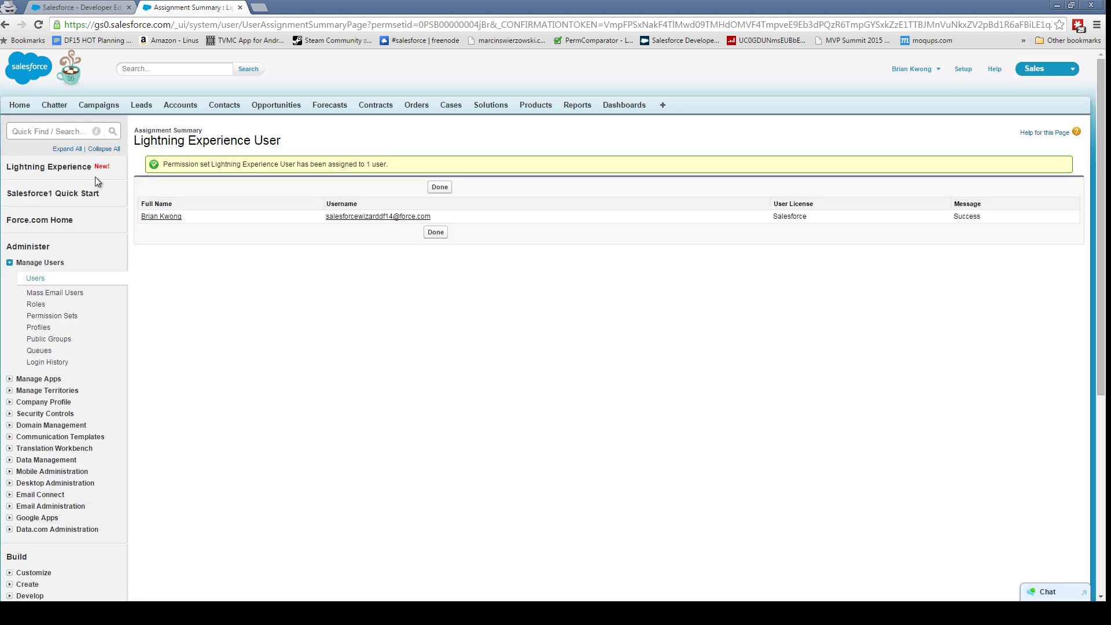
- Return to the Lightning Experience setup page and enable Lightning Experience for the organization
{"action": "left_click", "coordinate": [912, 69]}
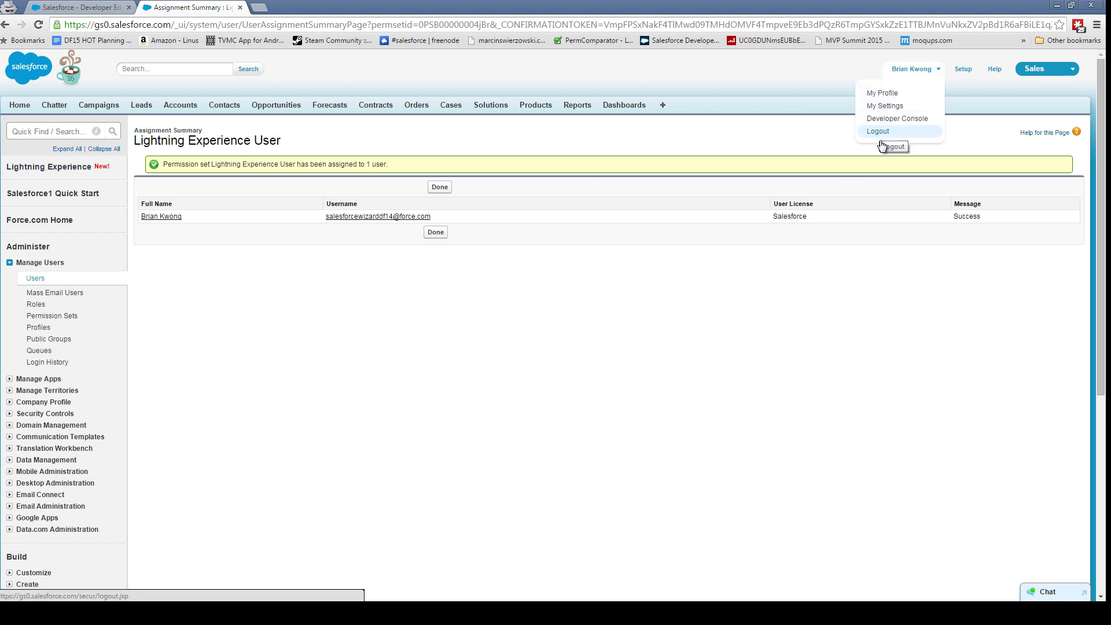
{"action": "left_click", "coordinate": [53, 166]}
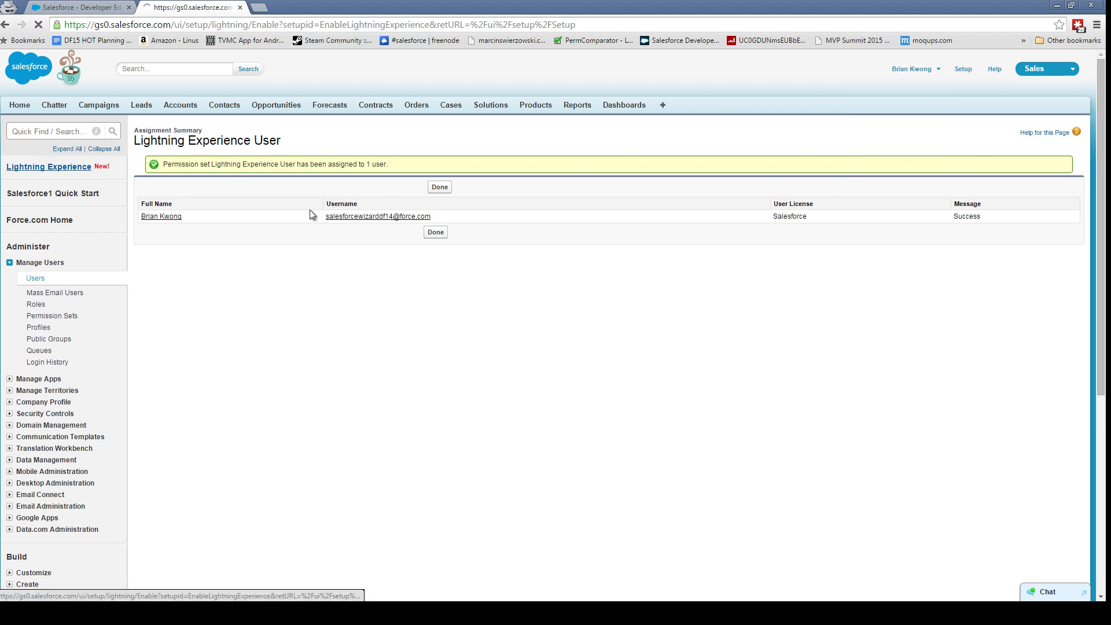
{"action": "scroll", "coordinate": [831, 447], "scroll_direction": "down", "scroll_amount": 8}
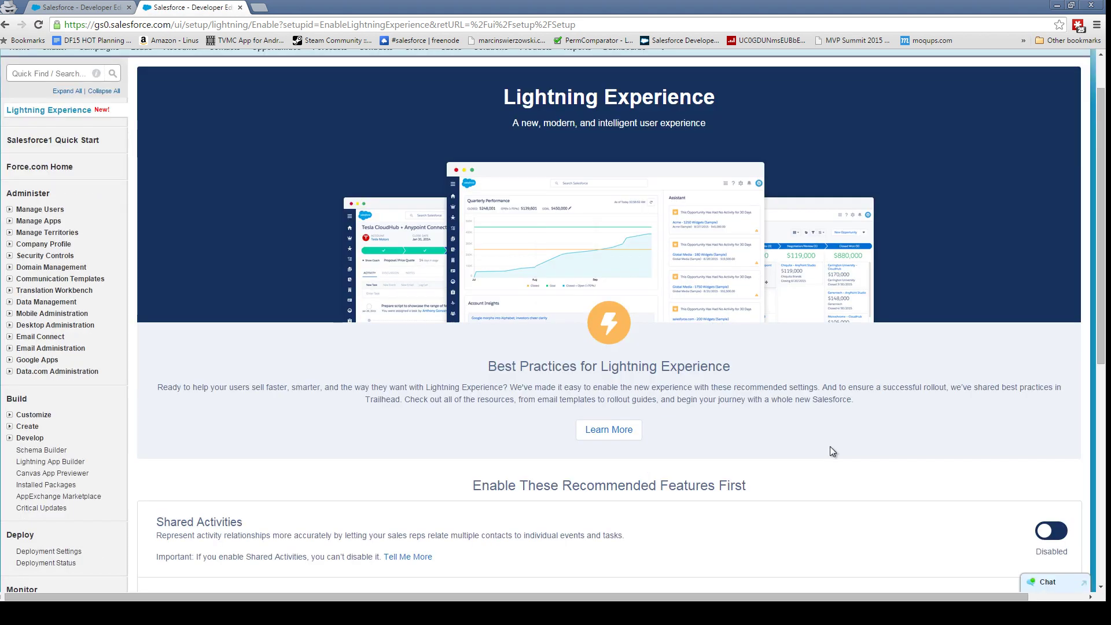
{"action": "scroll", "coordinate": [829, 449], "scroll_direction": "down", "scroll_amount": 1}
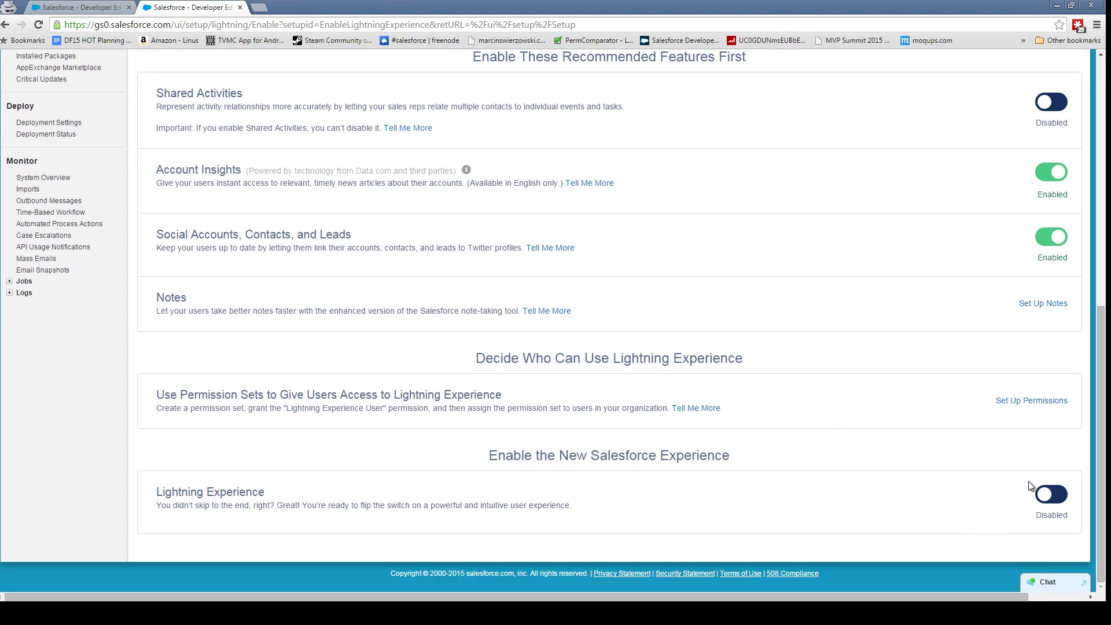
{"action": "left_click", "coordinate": [1062, 499]}
{"action": "scroll", "coordinate": [817, 501], "scroll_direction": "up", "scroll_amount": 8}
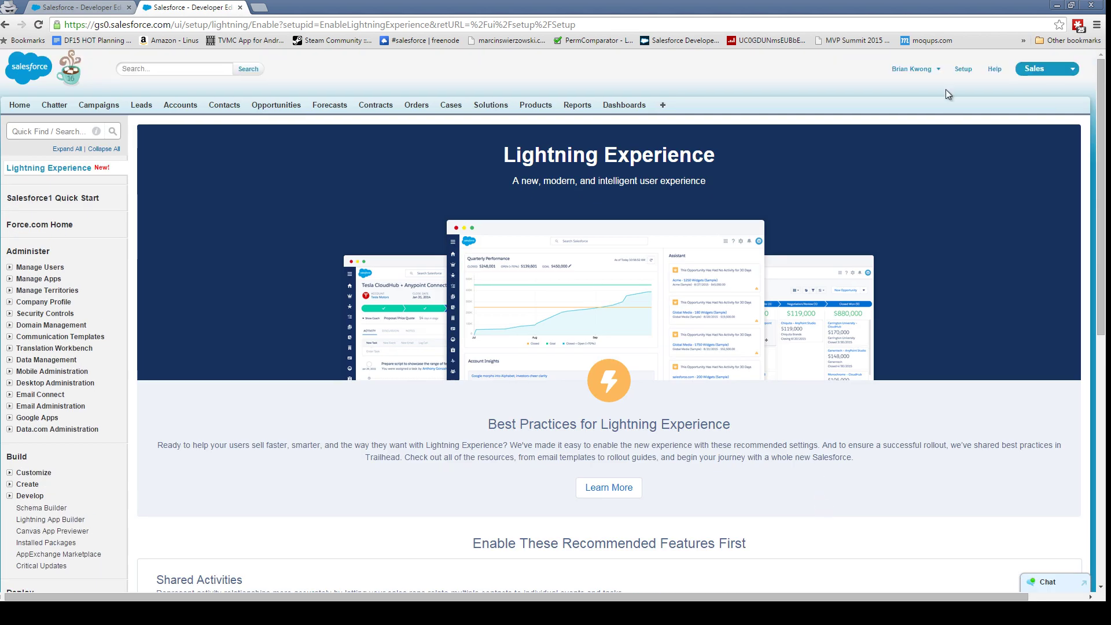
{"action": "left_click", "coordinate": [920, 69]}
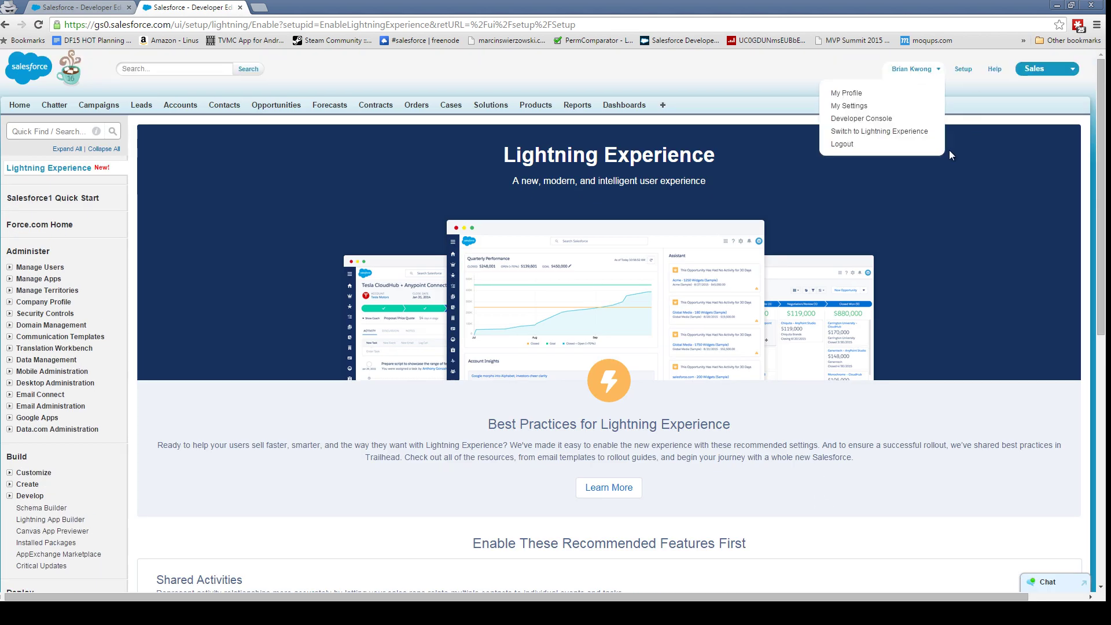
- Switch to Lightning Experience, going back from the access error page and reloading the app
{"action": "left_click", "coordinate": [887, 139]}
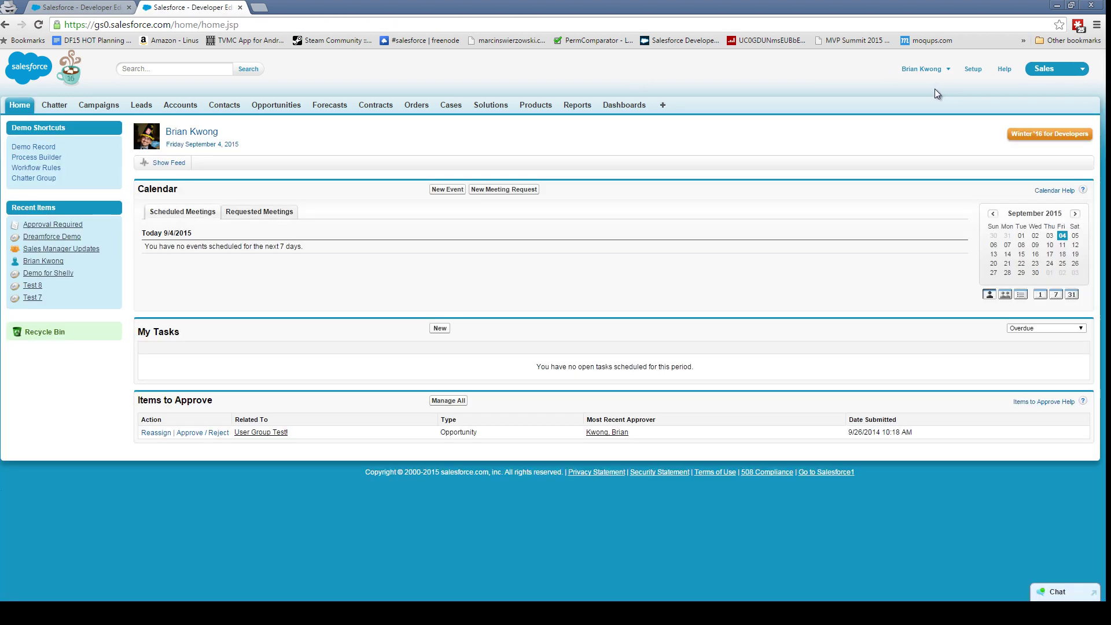
{"action": "left_click", "coordinate": [932, 70]}
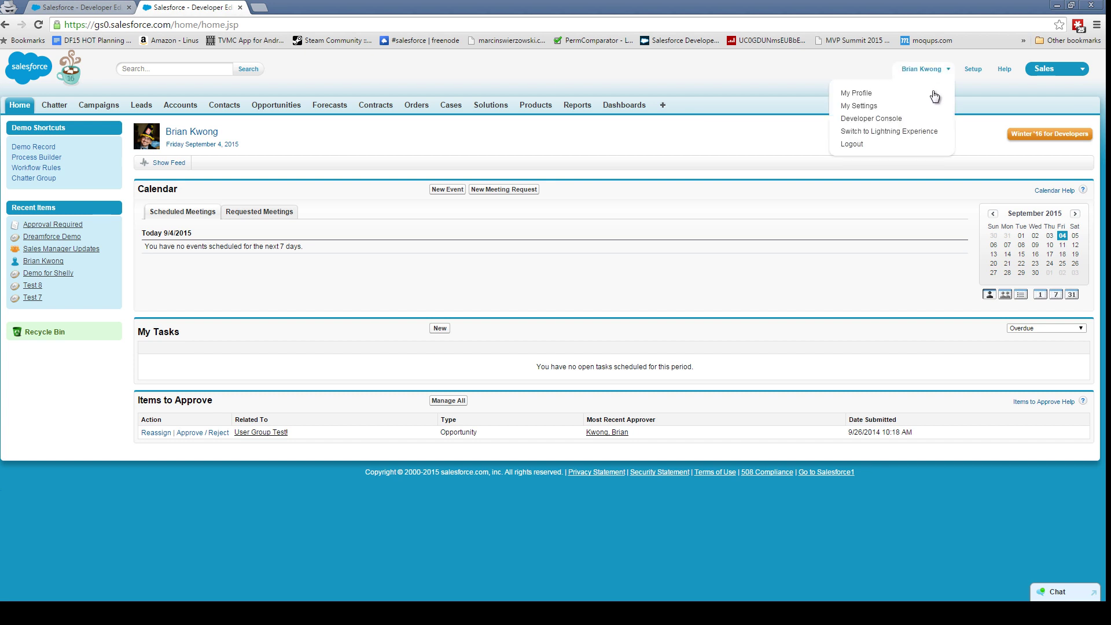
{"action": "left_click", "coordinate": [925, 131]}
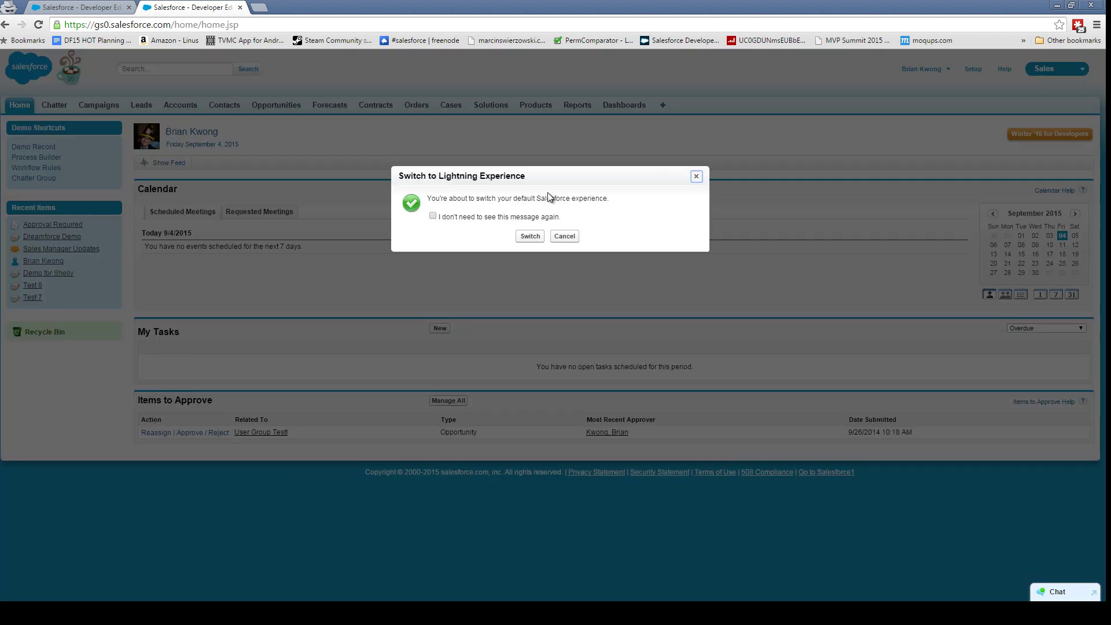
{"action": "left_click", "coordinate": [528, 236]}
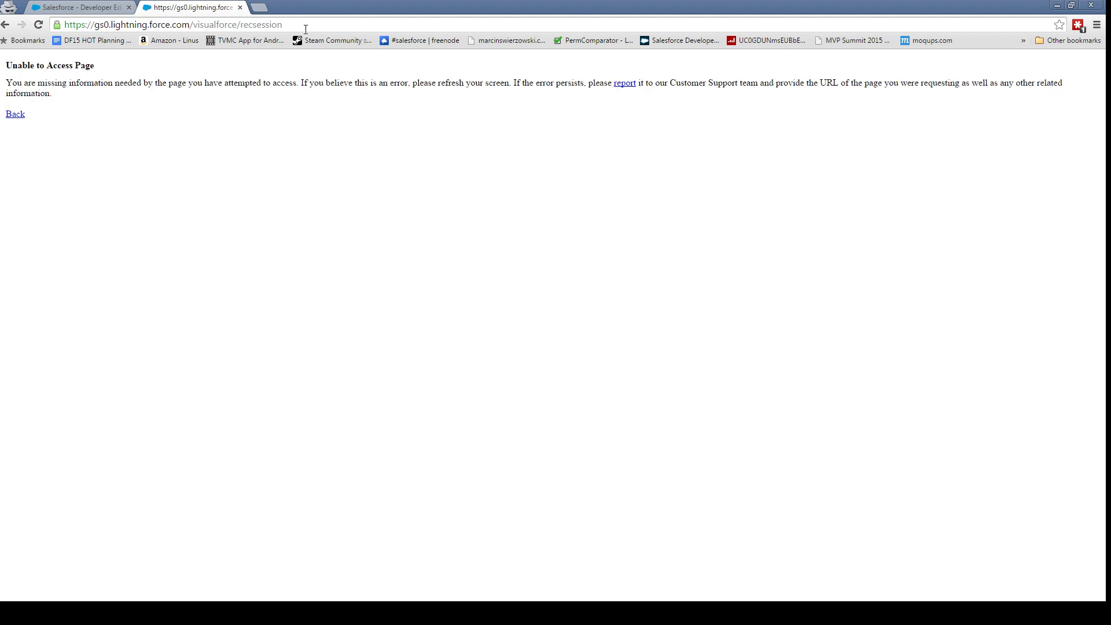
{"action": "key", "text": "alt+Left"}
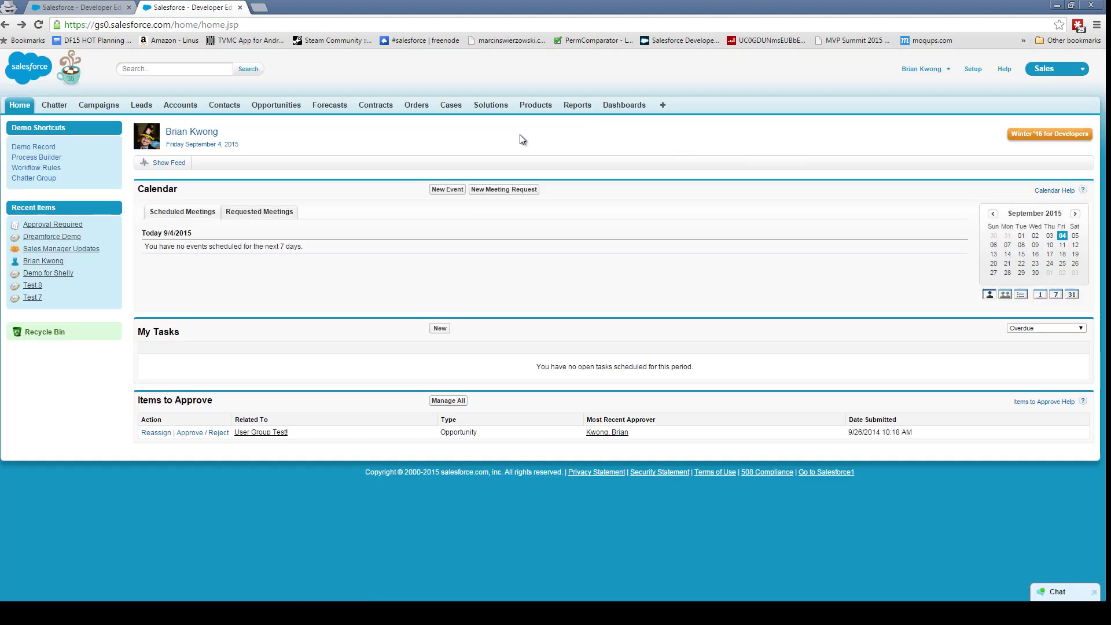
{"action": "left_click", "coordinate": [28, 105]}
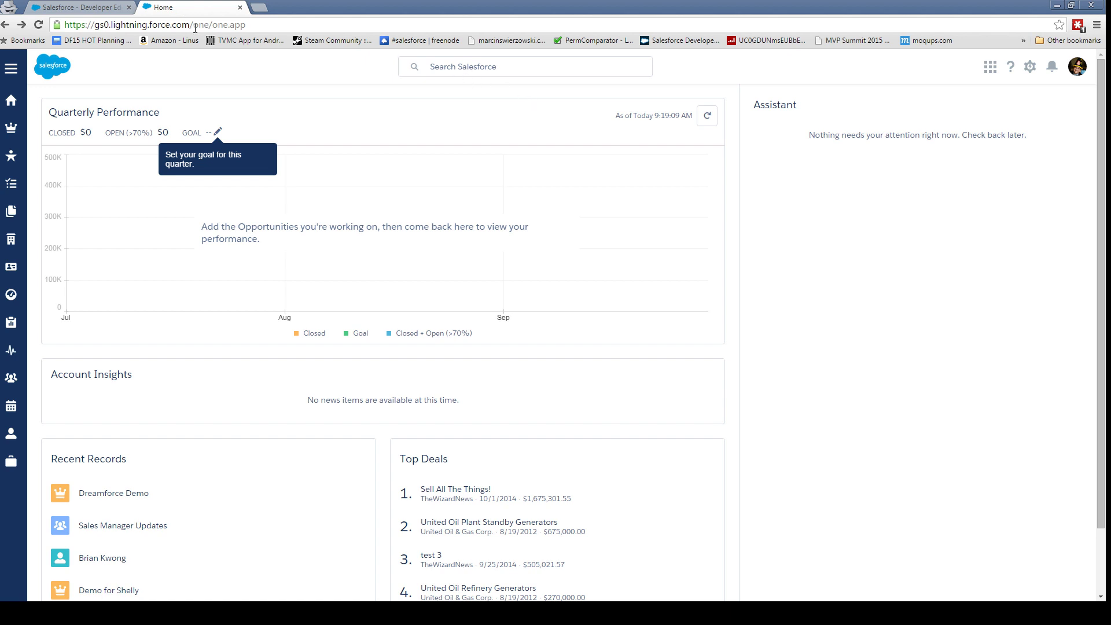
- Go from the Lightning Home page to the Opportunities Recently Viewed list via the navigation menu
{"action": "left_click_drag", "start_coordinate": [195, 26], "coordinate": [279, 27]}
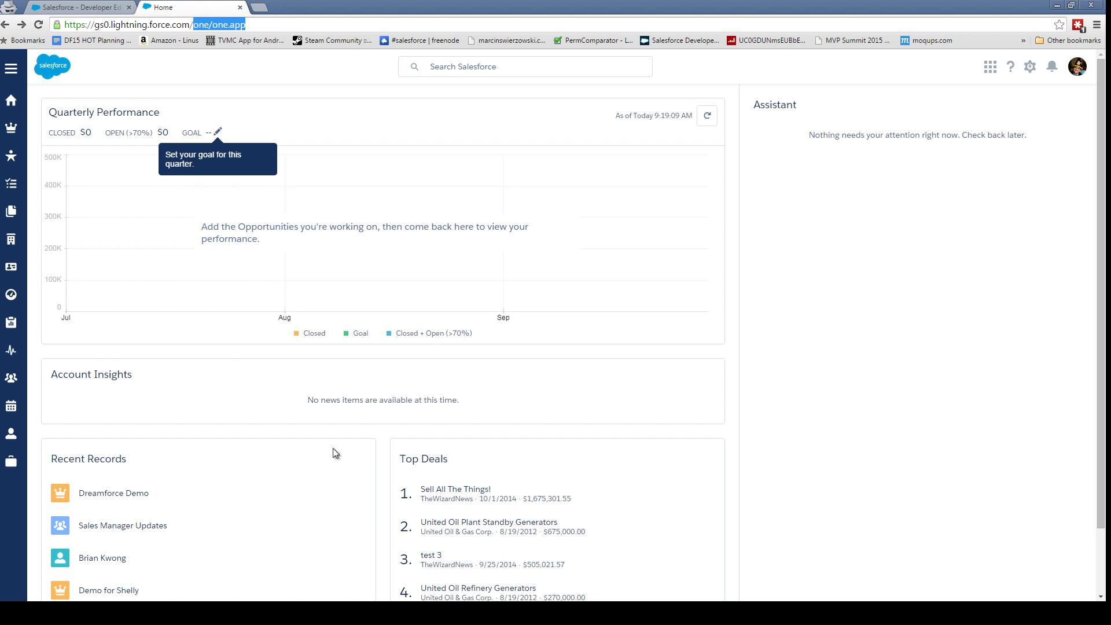
{"action": "scroll", "coordinate": [314, 411], "scroll_direction": "down", "scroll_amount": 2}
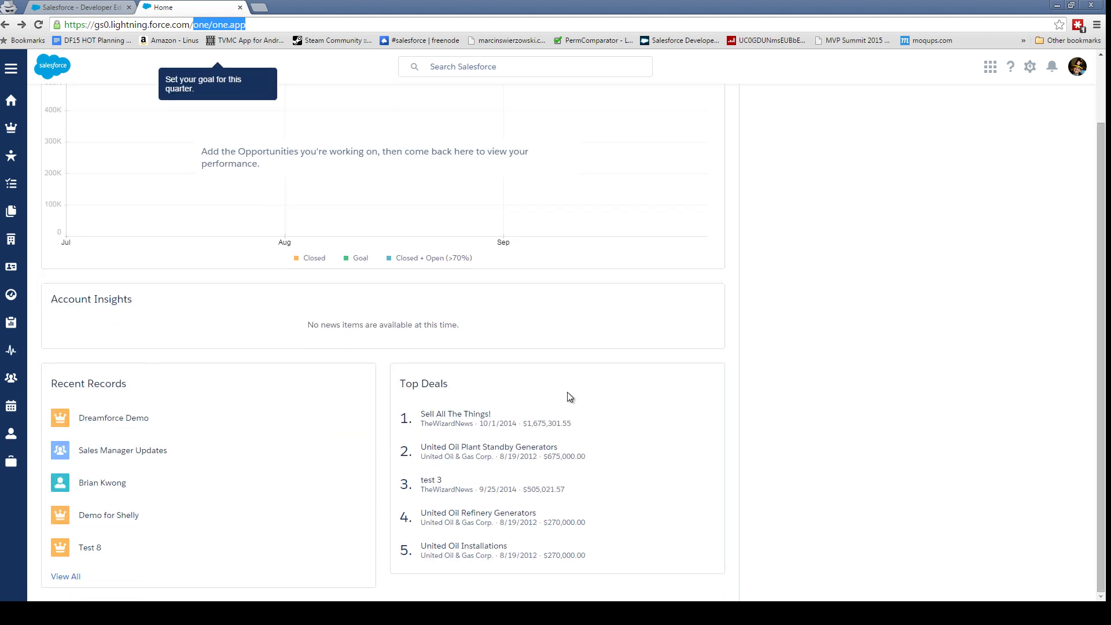
{"action": "scroll", "coordinate": [608, 347], "scroll_direction": "up", "scroll_amount": 2}
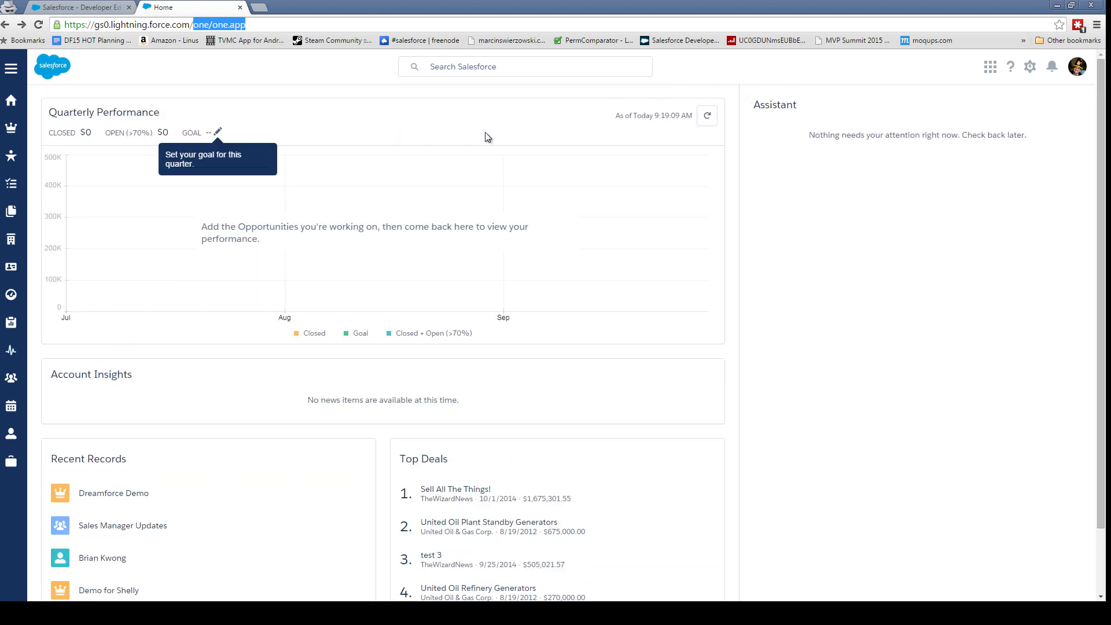
{"action": "left_click", "coordinate": [11, 72]}
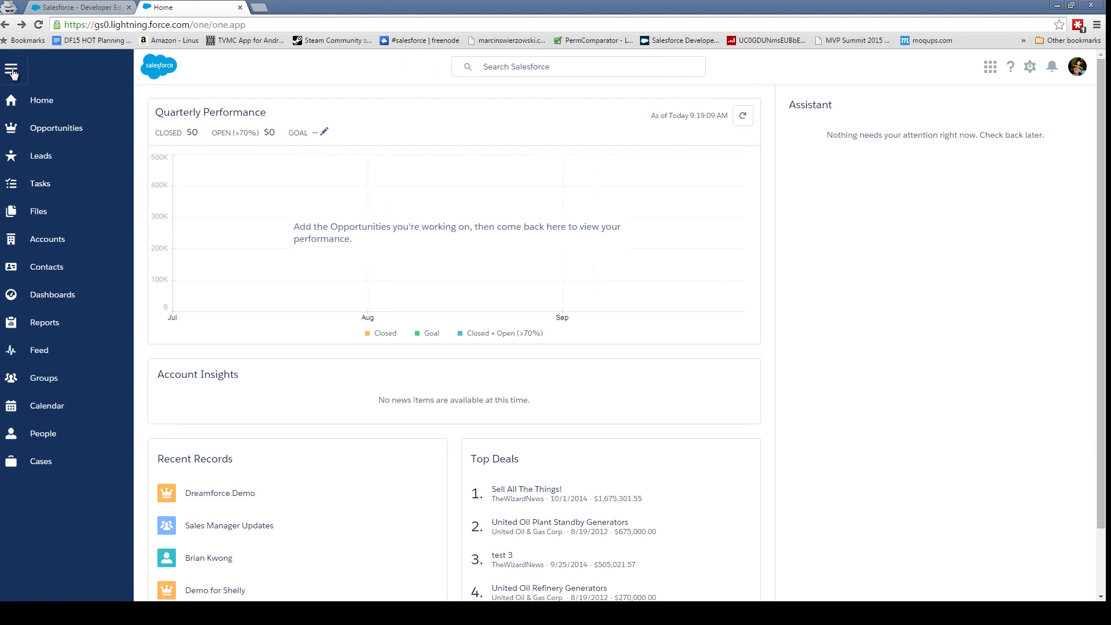
{"action": "left_click", "coordinate": [11, 72]}
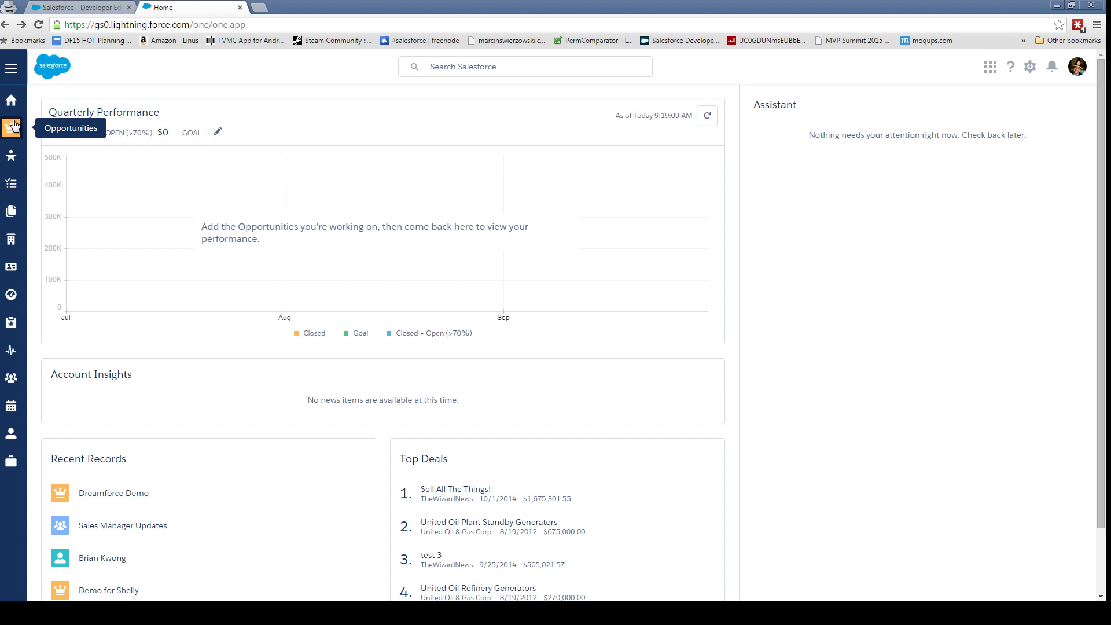
{"action": "left_click", "coordinate": [11, 69]}
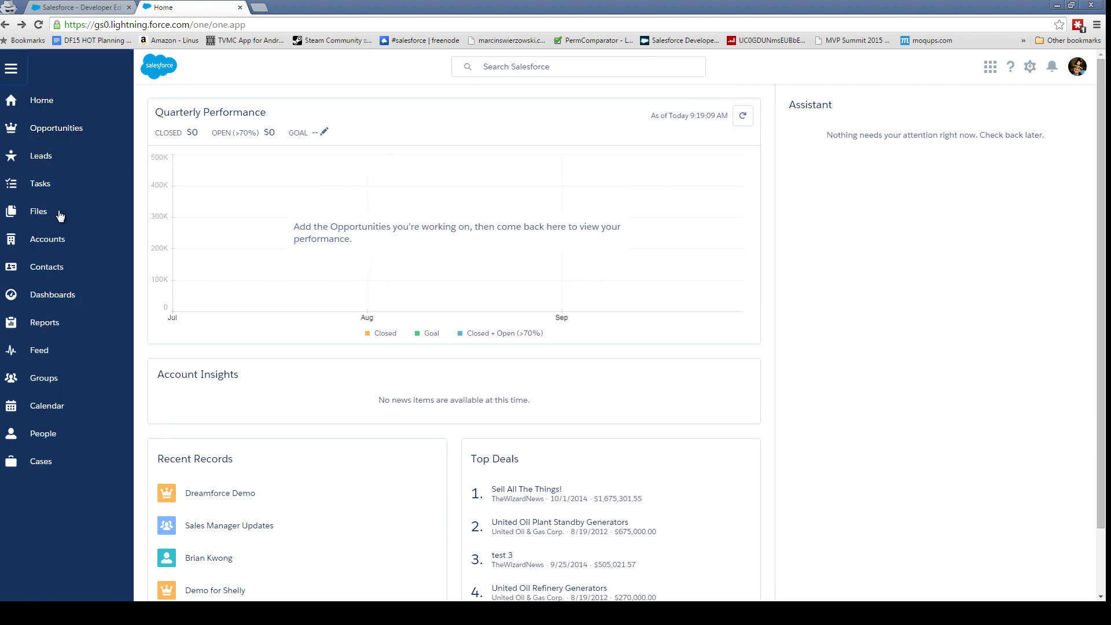
{"action": "left_click", "coordinate": [68, 136]}
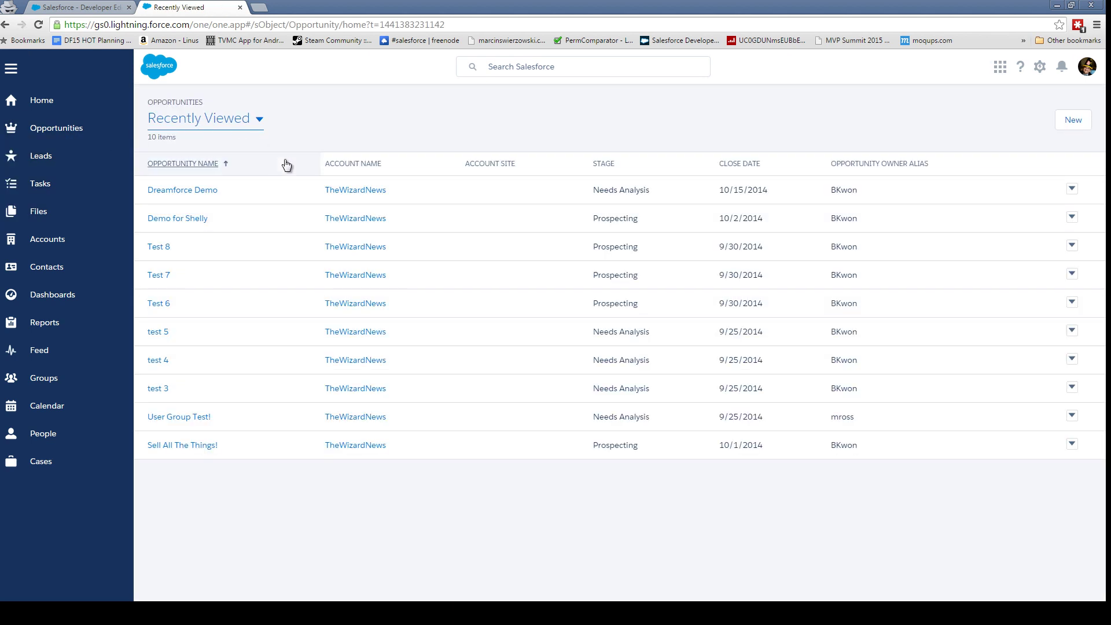
- Switch to the All Opportunities view and open the Dickenson Mobile Generators record
{"action": "left_click", "coordinate": [259, 122]}
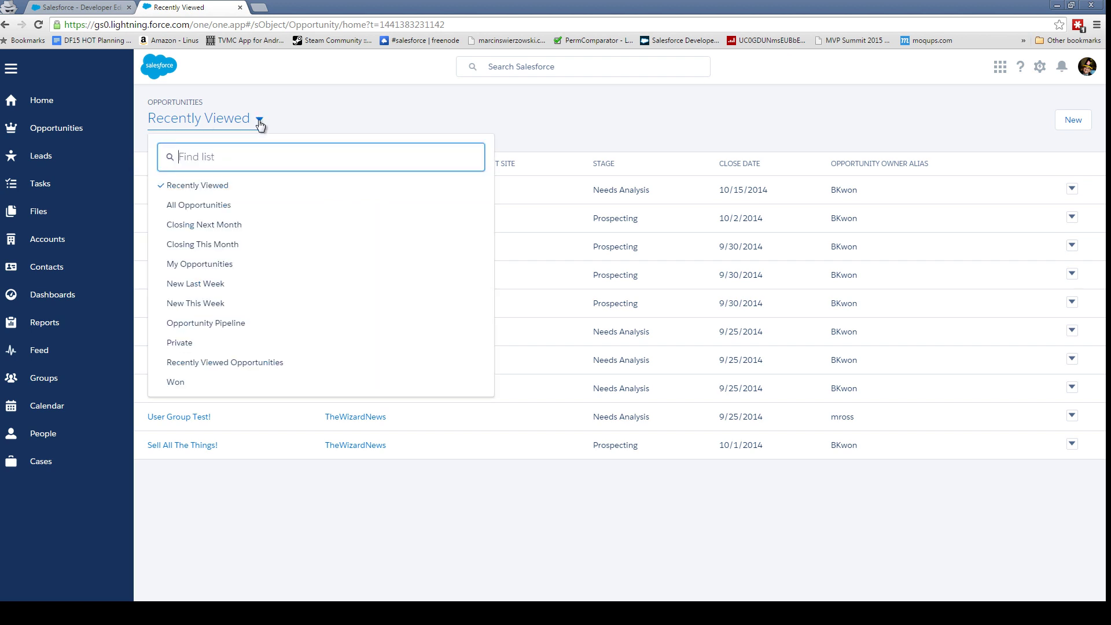
{"action": "left_click", "coordinate": [218, 206]}
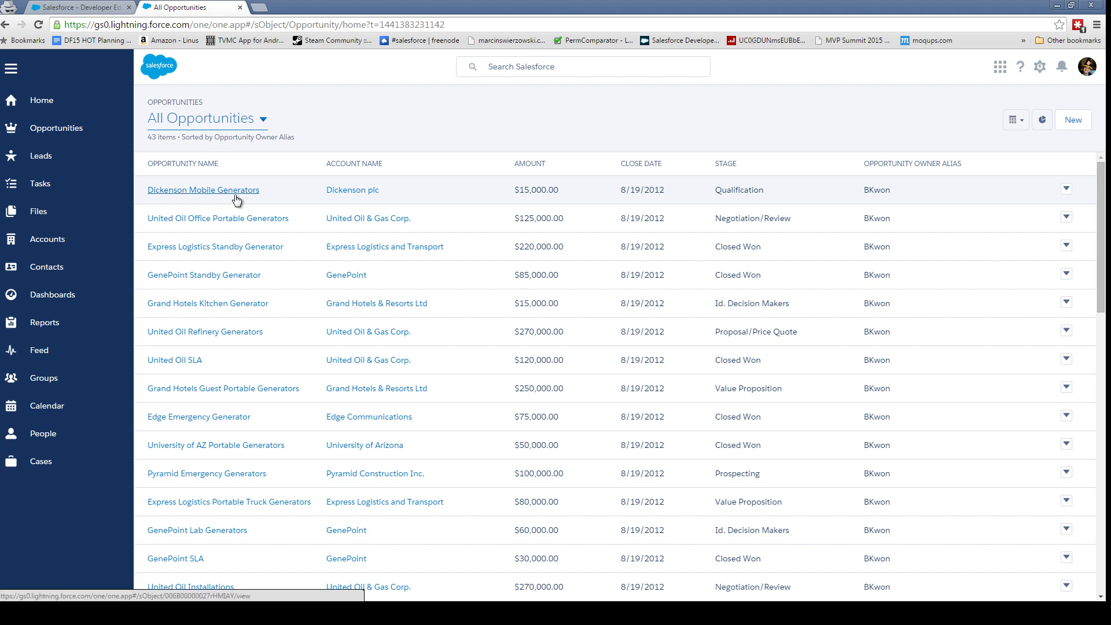
{"action": "left_click", "coordinate": [235, 195]}
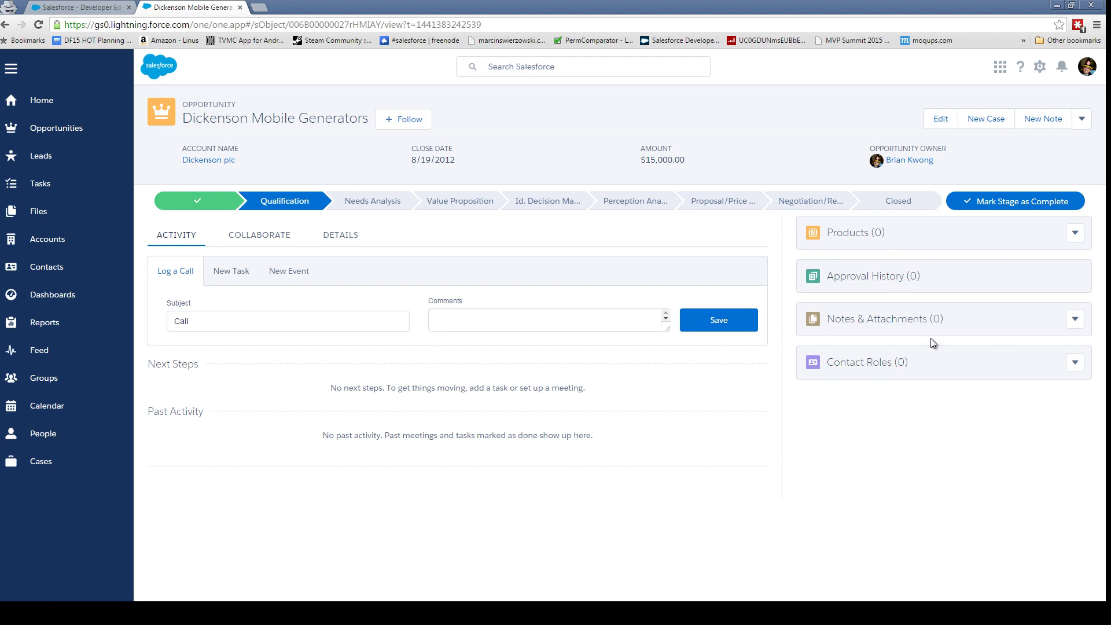
{"action": "left_click", "coordinate": [1076, 236]}
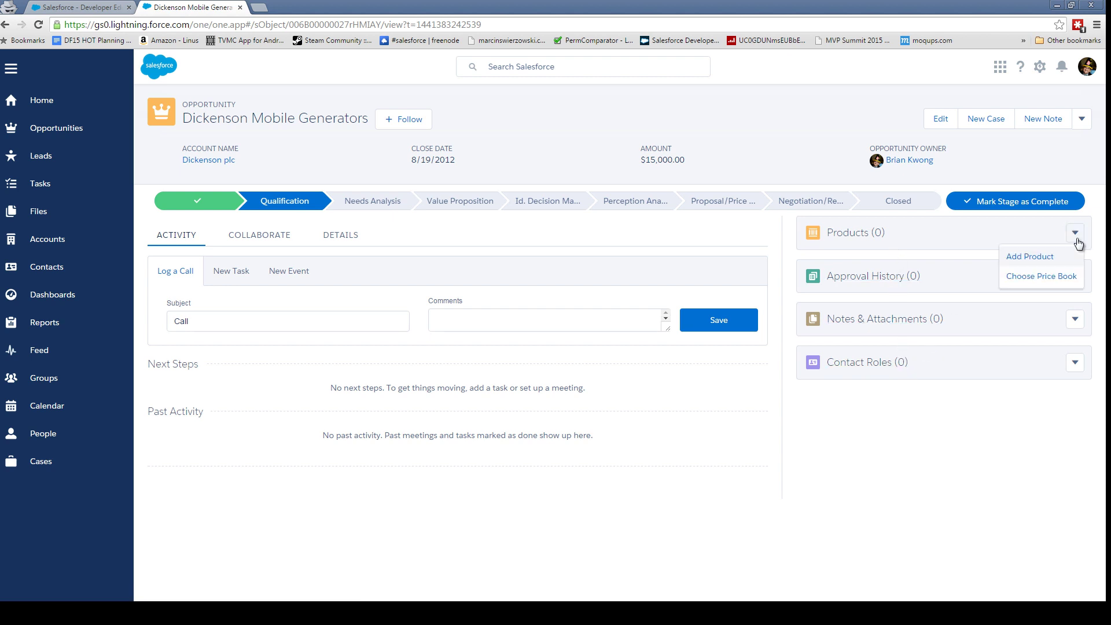
- Add GenWatt Diesel 200kW, quantity 1 at $25,000, to the opportunity's products
{"action": "left_click", "coordinate": [1044, 261]}
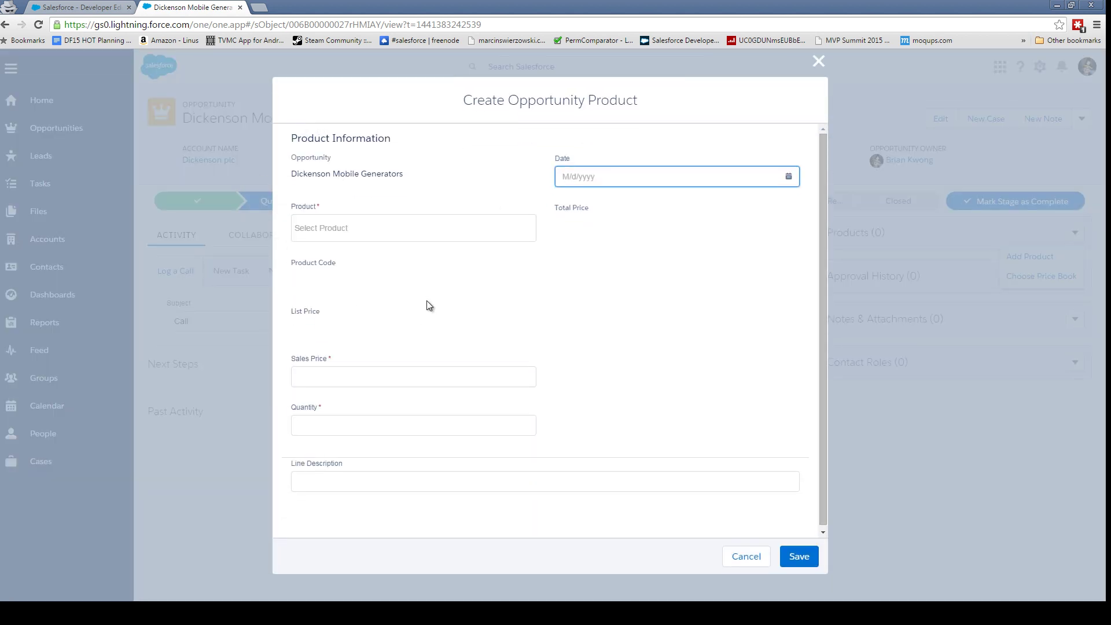
{"action": "left_click", "coordinate": [400, 227]}
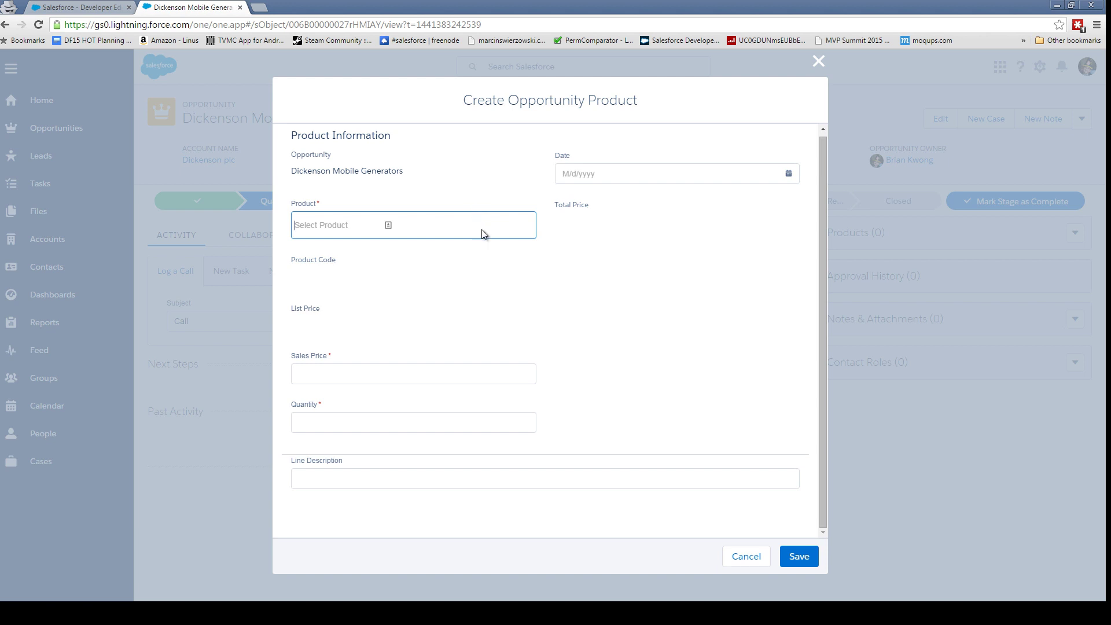
{"action": "type", "text": "gen"}
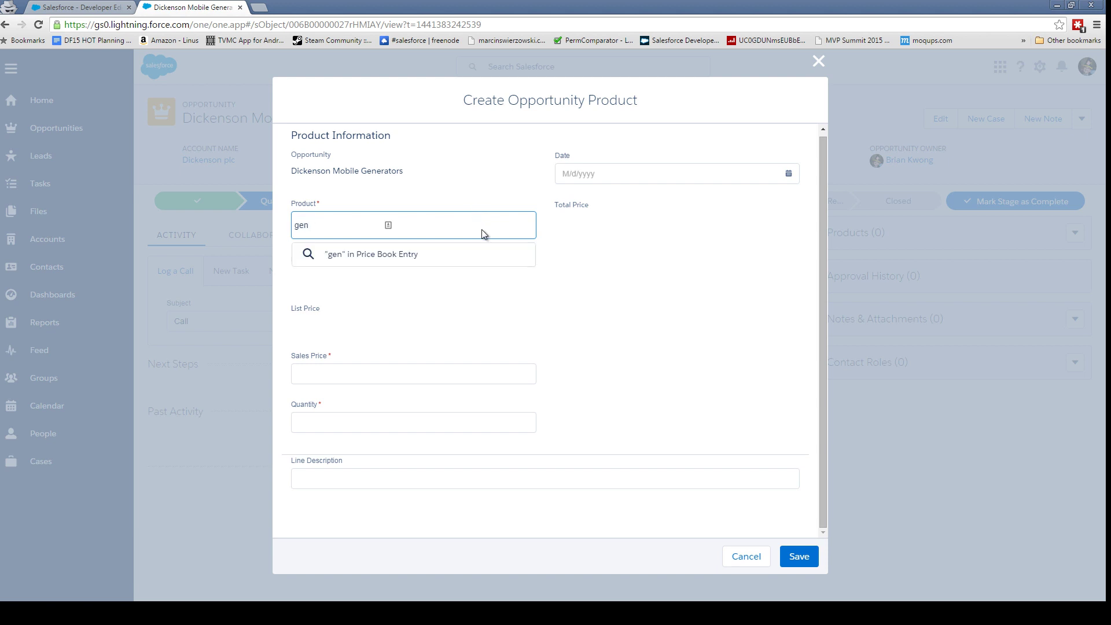
{"action": "left_click", "coordinate": [474, 253]}
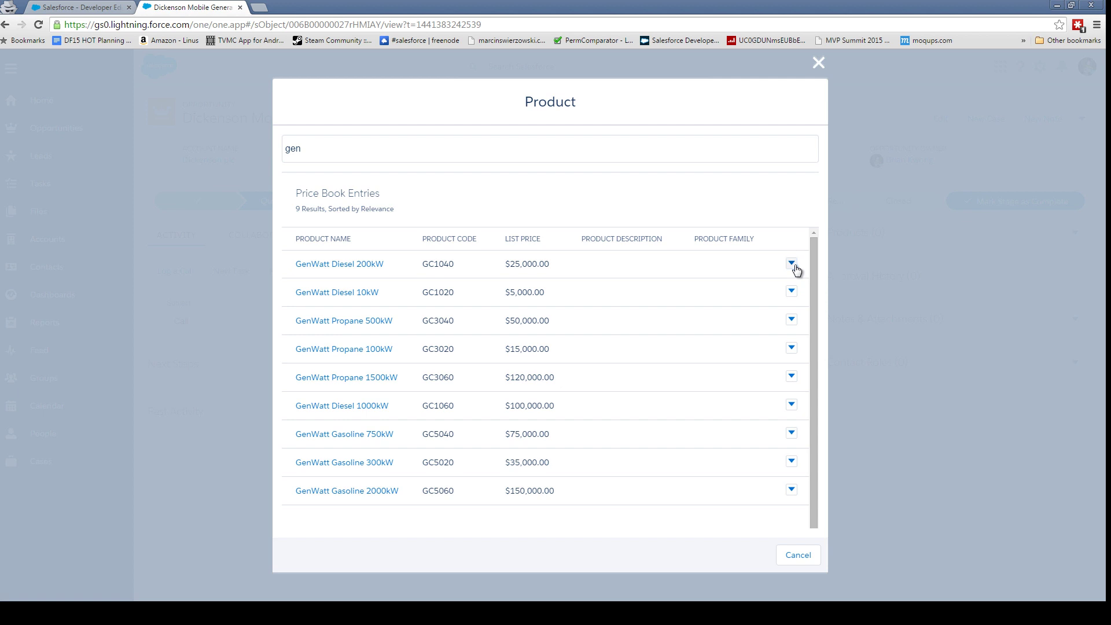
{"action": "left_click", "coordinate": [354, 268]}
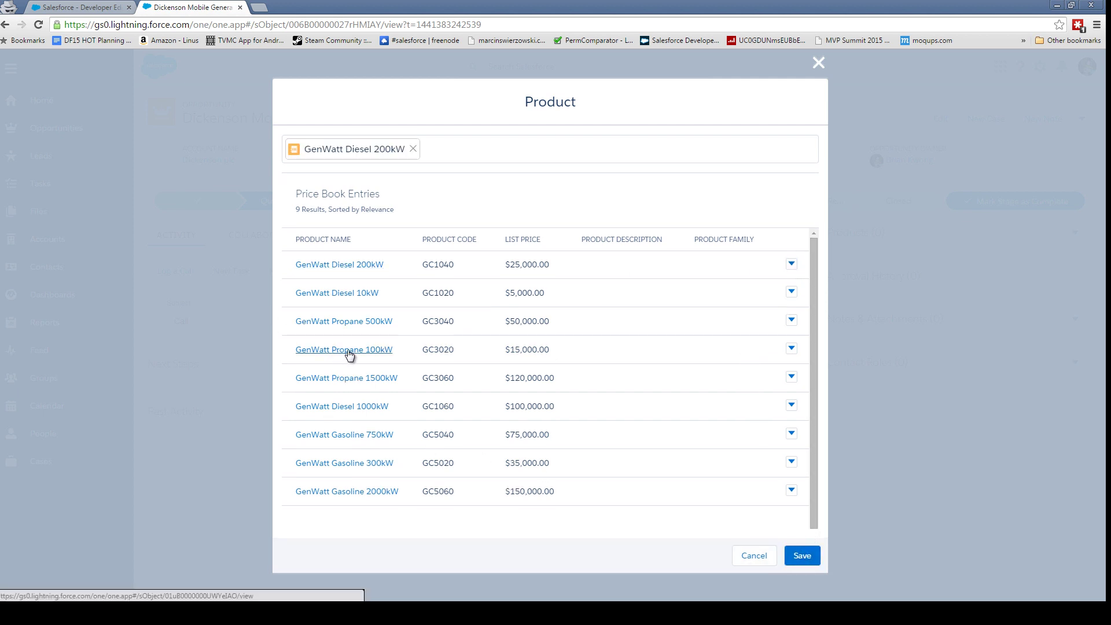
{"action": "left_click", "coordinate": [804, 554]}
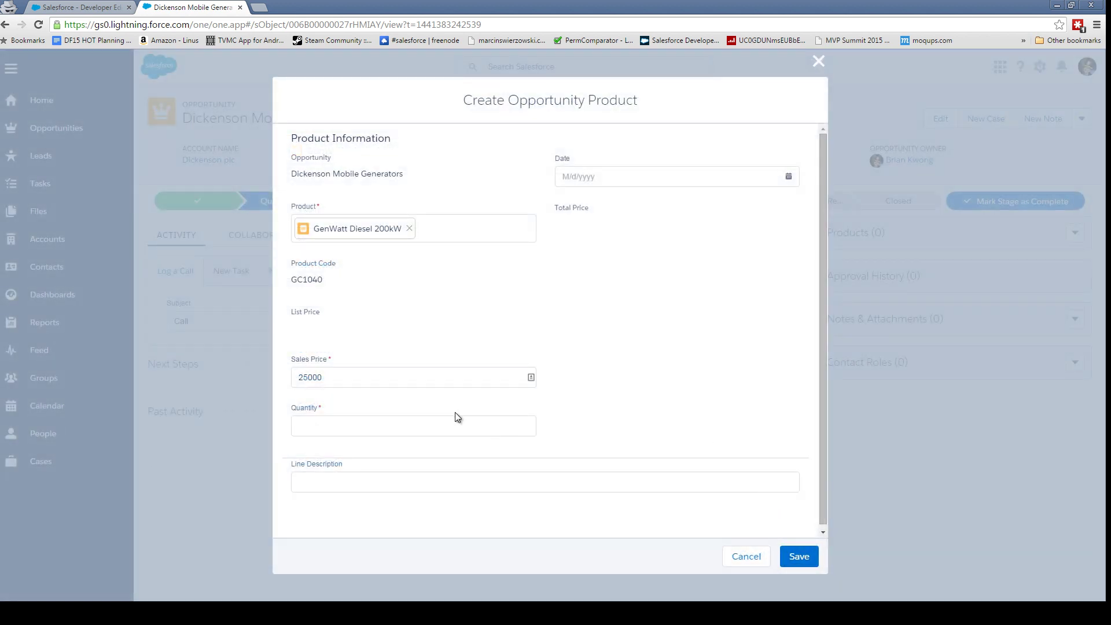
{"action": "left_click", "coordinate": [461, 424]}
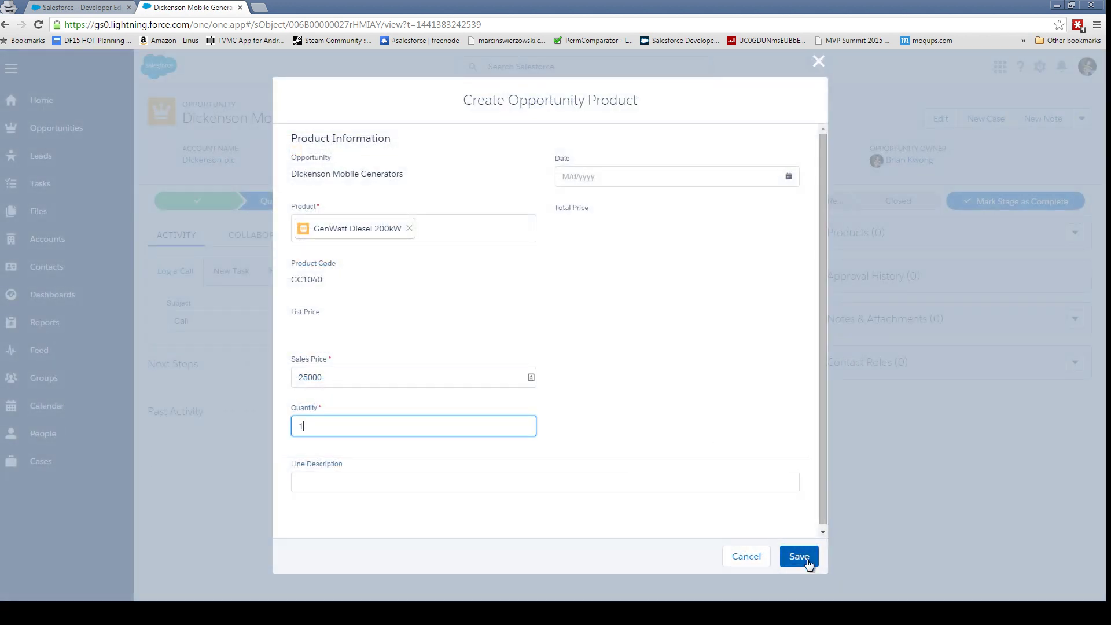
{"action": "left_click", "coordinate": [790, 553]}
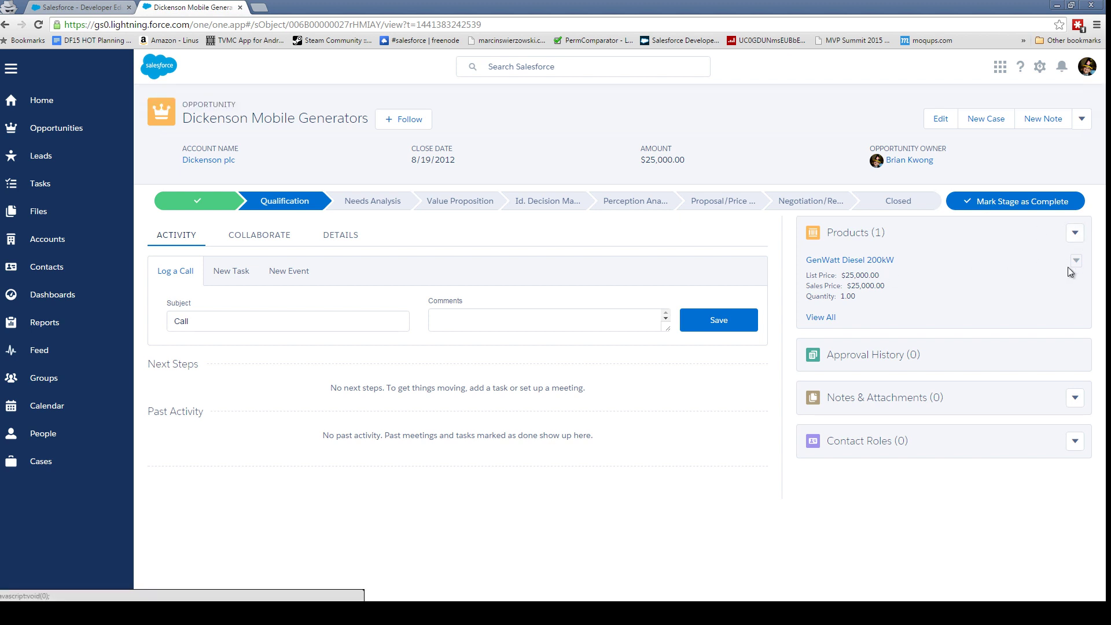
- View the opportunity's Collaborate and Details tabs, dismissing an error message
{"action": "left_click", "coordinate": [271, 240]}
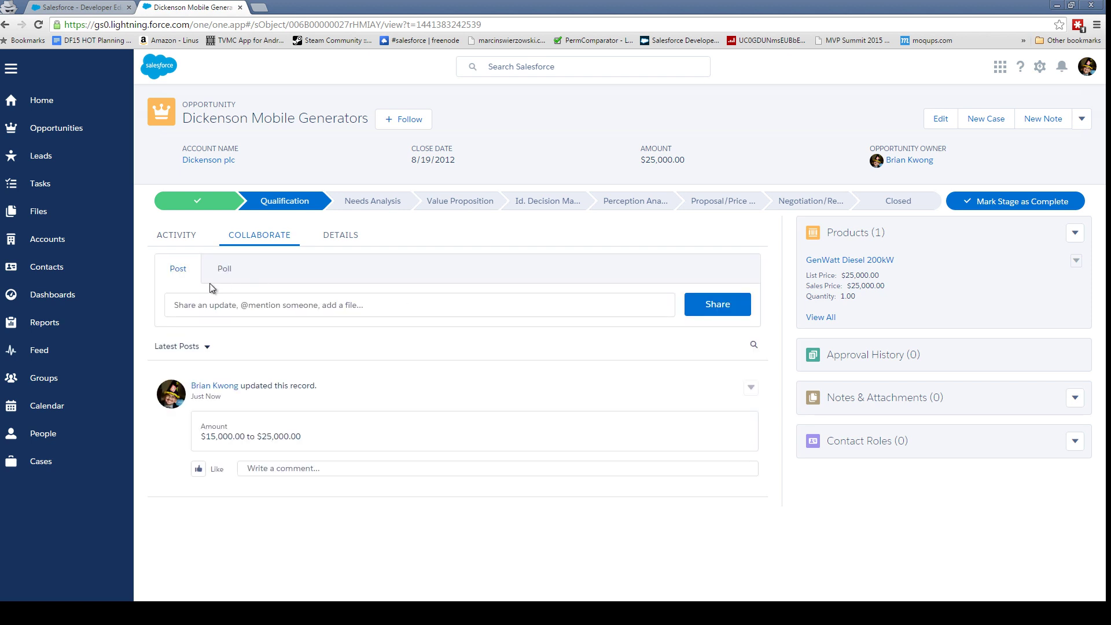
{"action": "left_click", "coordinate": [345, 246]}
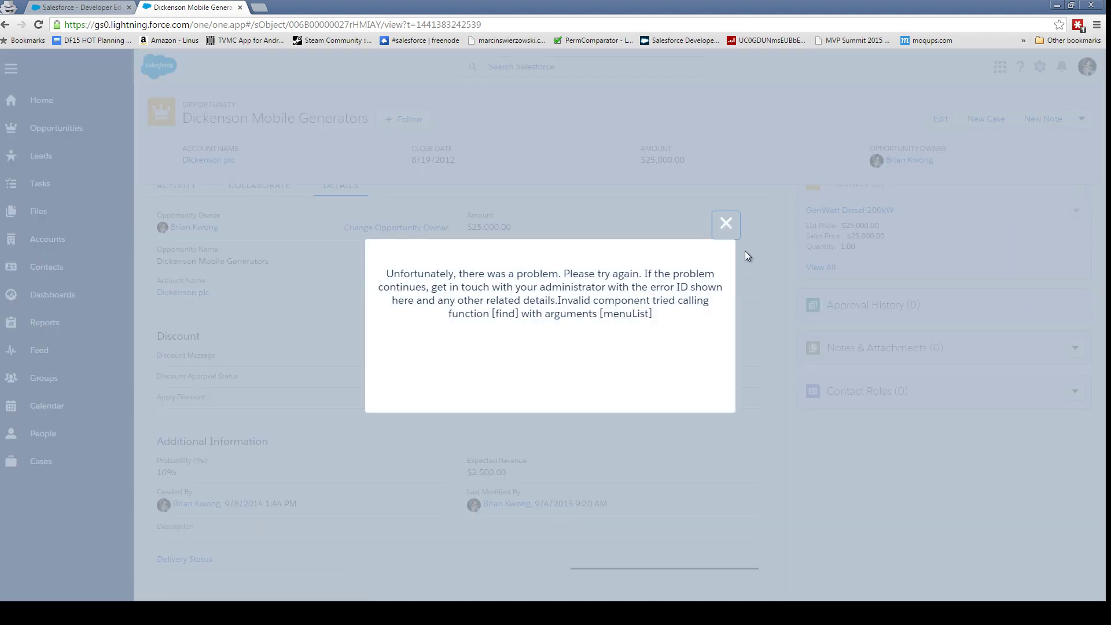
{"action": "left_click", "coordinate": [728, 225]}
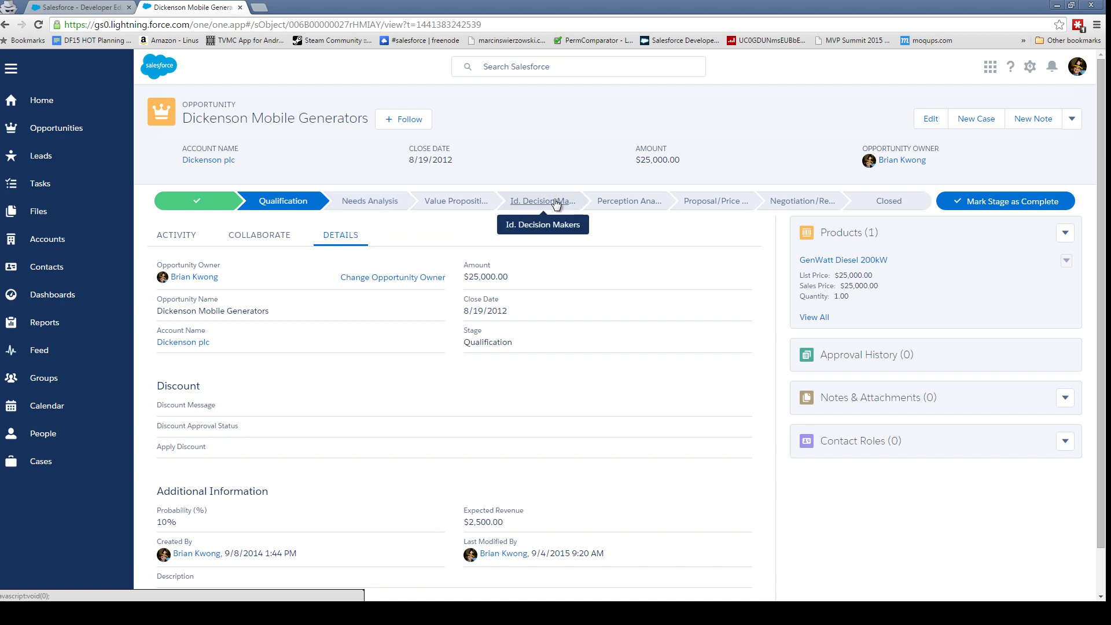
- Try marking Needs Analysis as the current stage; the save fails and stays Qualification
{"action": "left_click", "coordinate": [347, 202]}
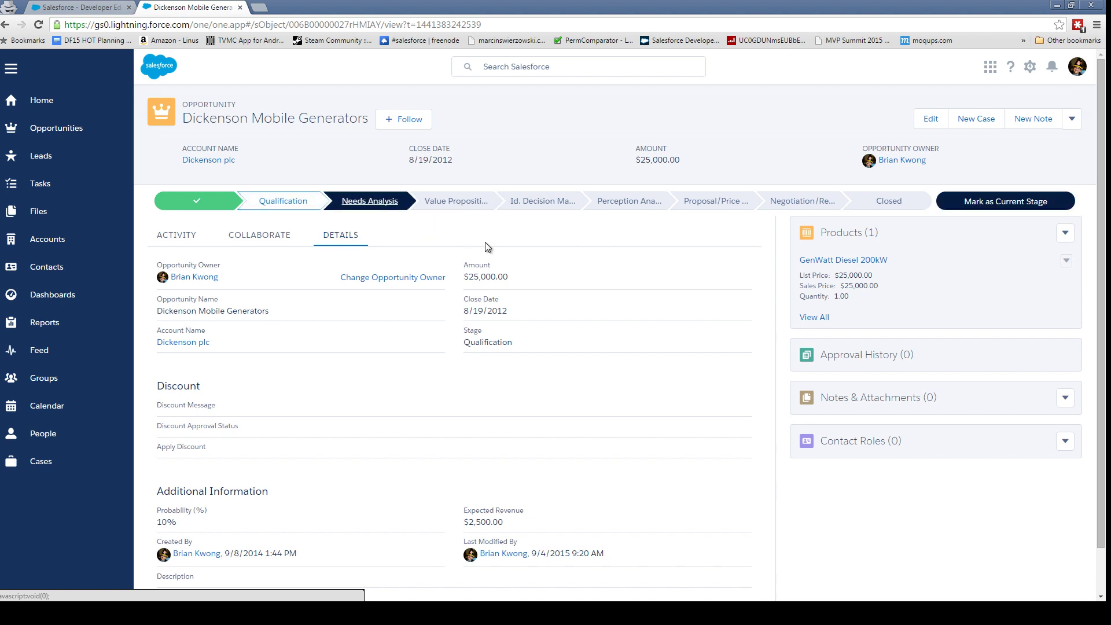
{"action": "left_click", "coordinate": [1006, 201]}
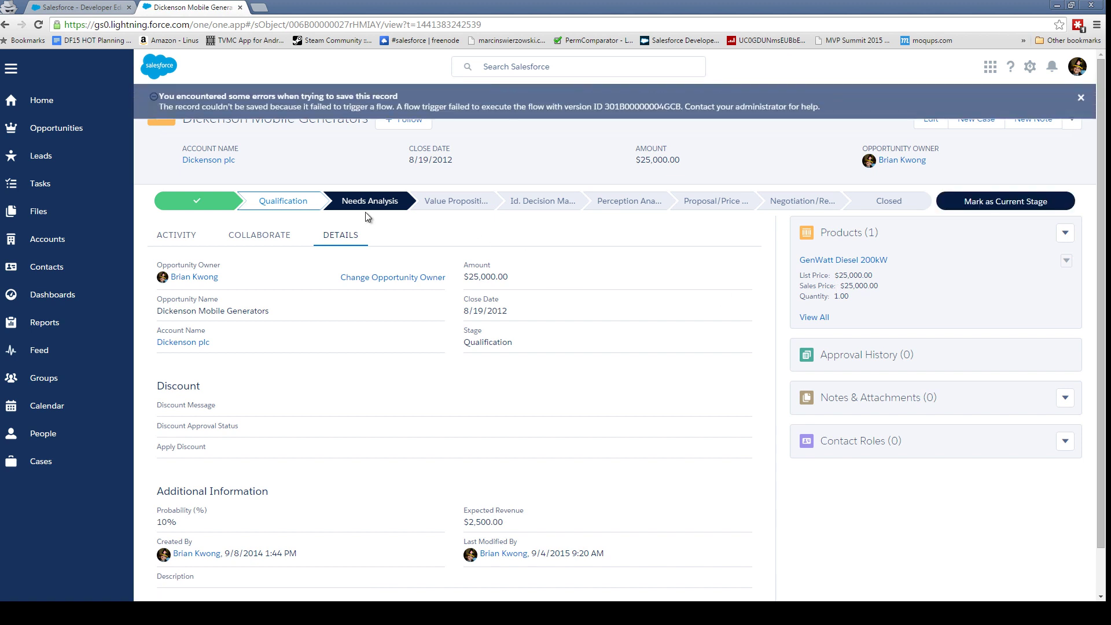
{"action": "left_click", "coordinate": [1080, 97]}
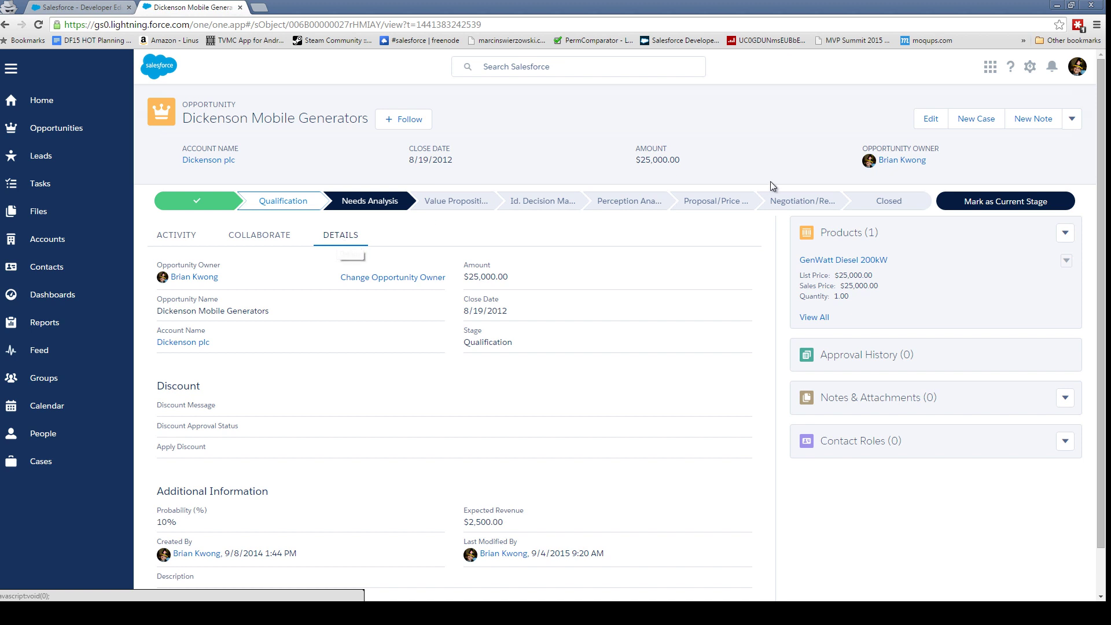
{"action": "left_click", "coordinate": [1074, 123]}
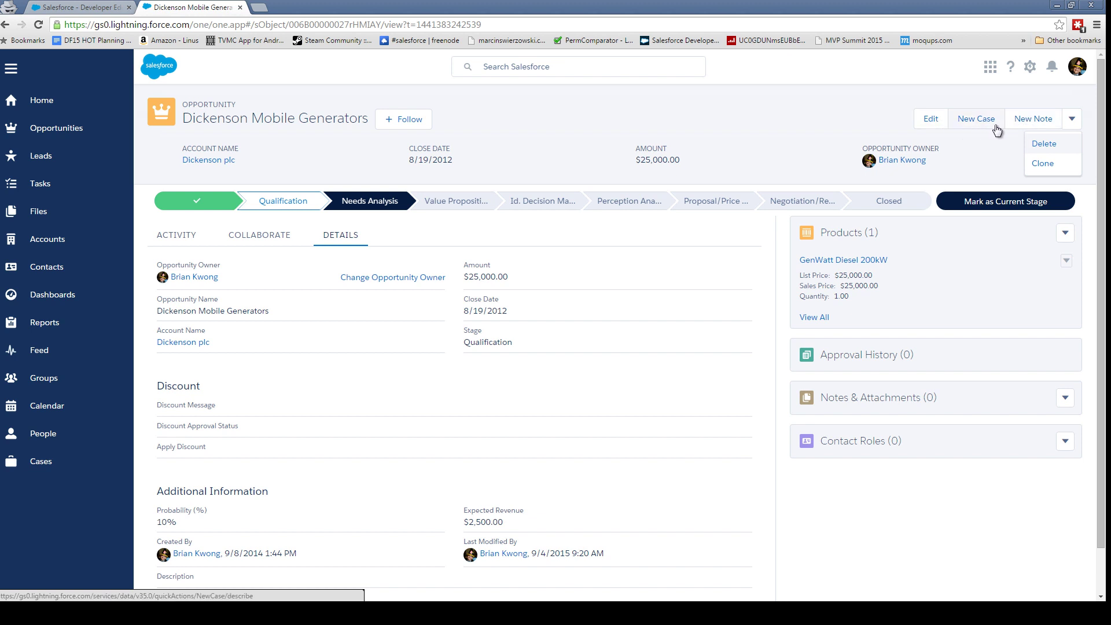
{"action": "left_click", "coordinate": [728, 162]}
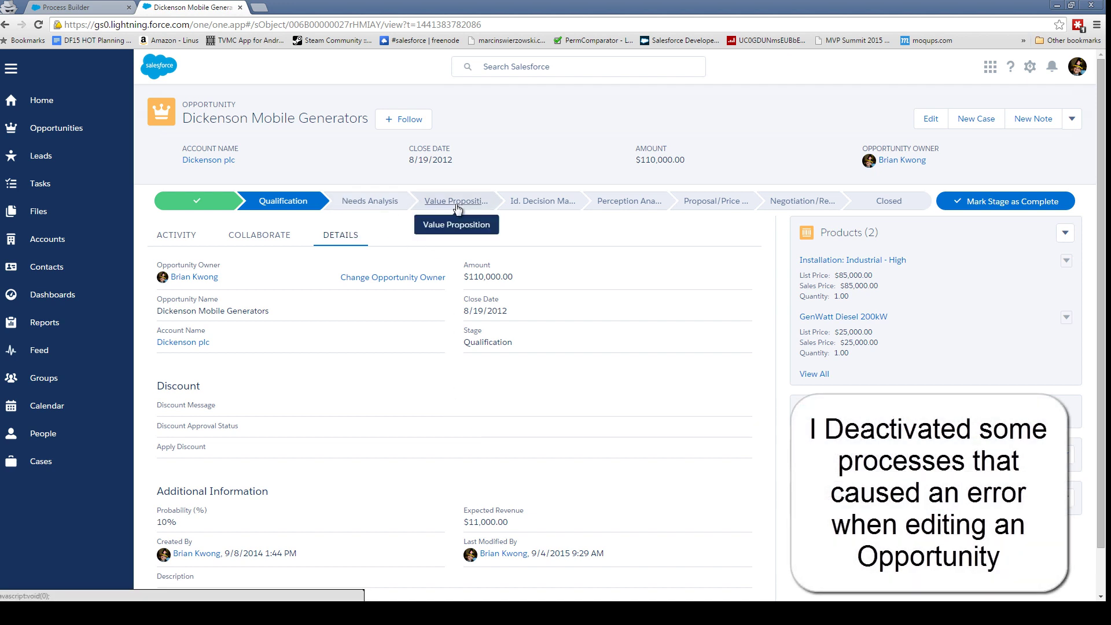
- Mark Needs Analysis as the current stage and open the opportunity's edit form
{"action": "left_click", "coordinate": [365, 201]}
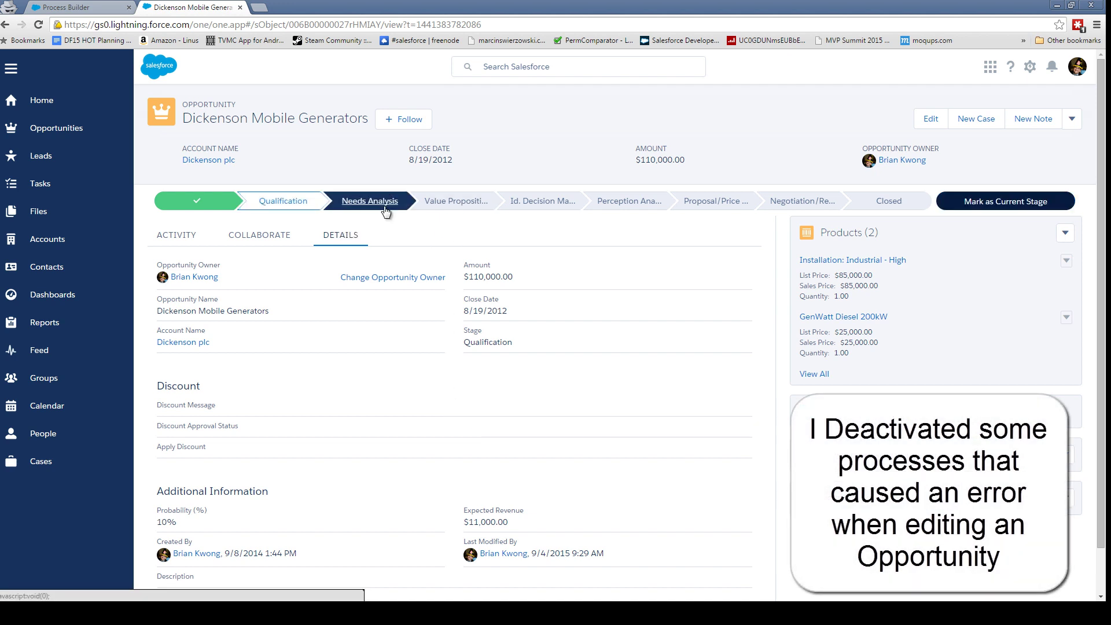
{"action": "left_click", "coordinate": [1005, 204]}
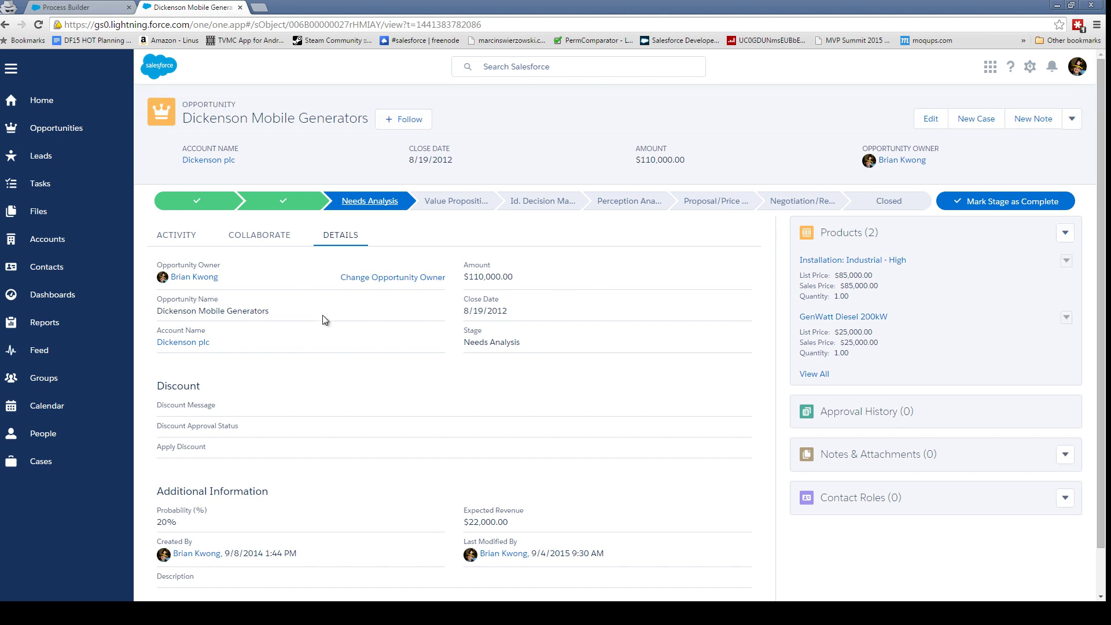
{"action": "left_click", "coordinate": [926, 130]}
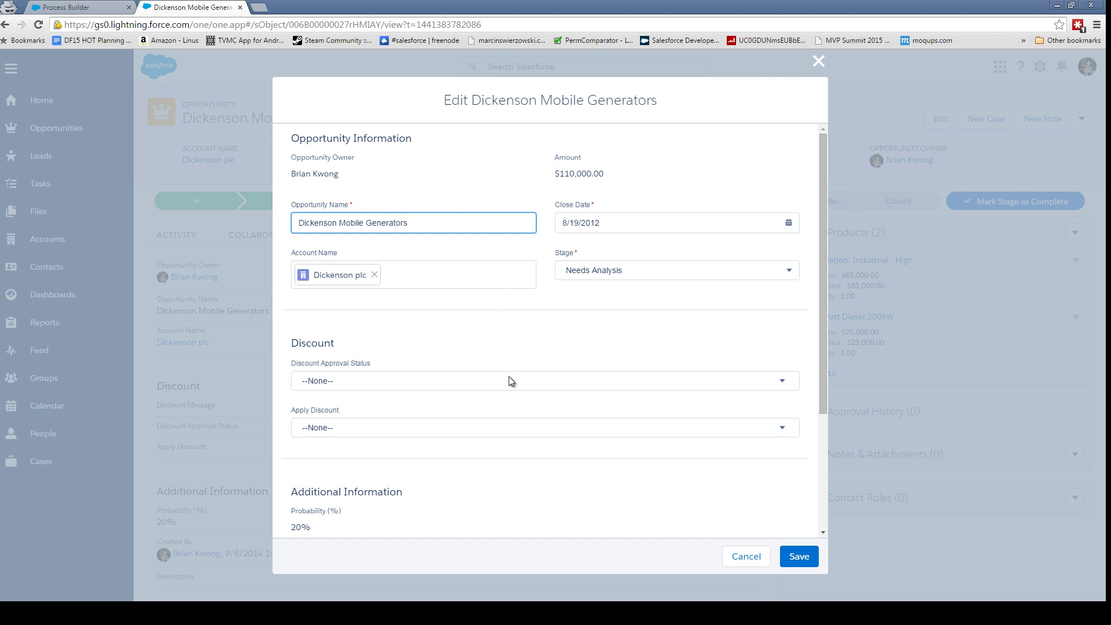
- Set Dickenson Mobile Generators' stage to Value Proposition and save, raising its probability to 50%
{"action": "left_click", "coordinate": [614, 221]}
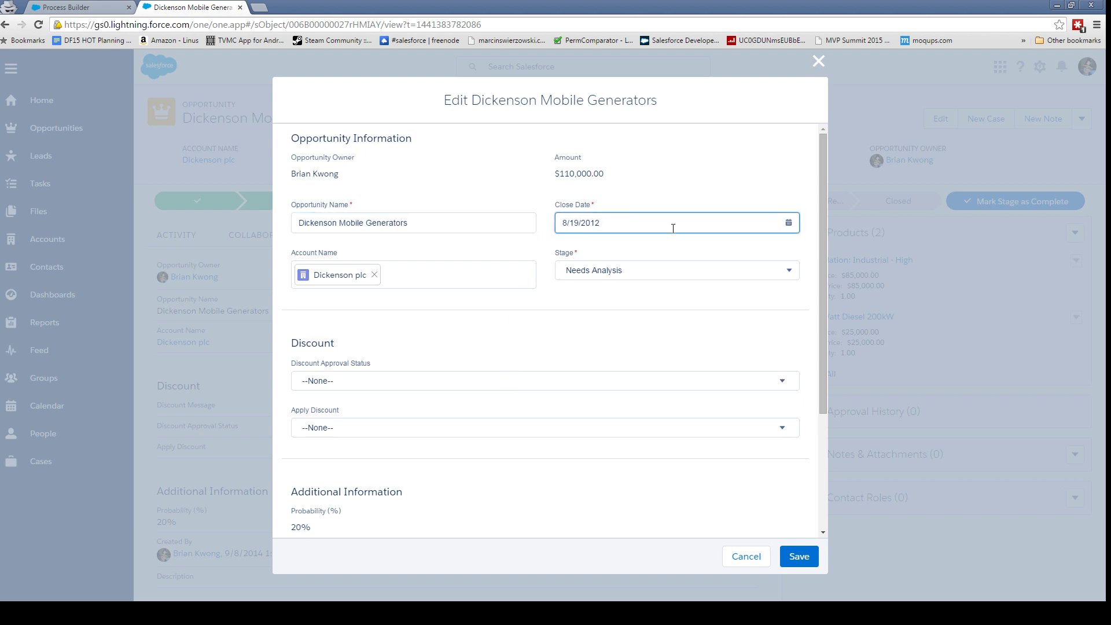
{"action": "scroll", "coordinate": [602, 486], "scroll_direction": "down", "scroll_amount": 3}
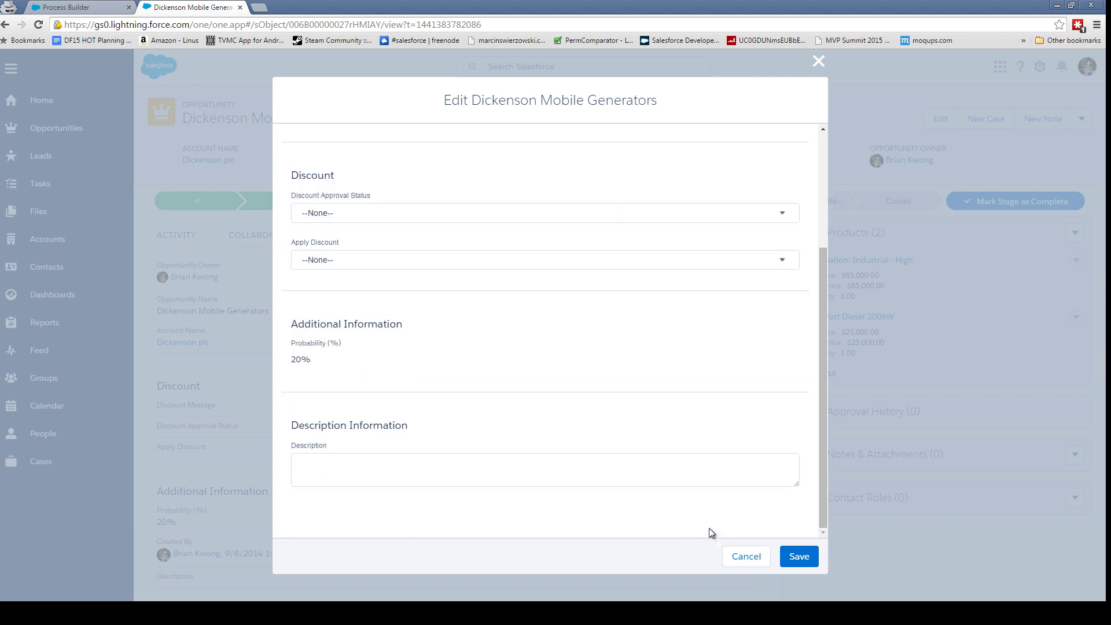
{"action": "scroll", "coordinate": [709, 530], "scroll_direction": "up", "scroll_amount": 3}
{"action": "left_click", "coordinate": [618, 272]}
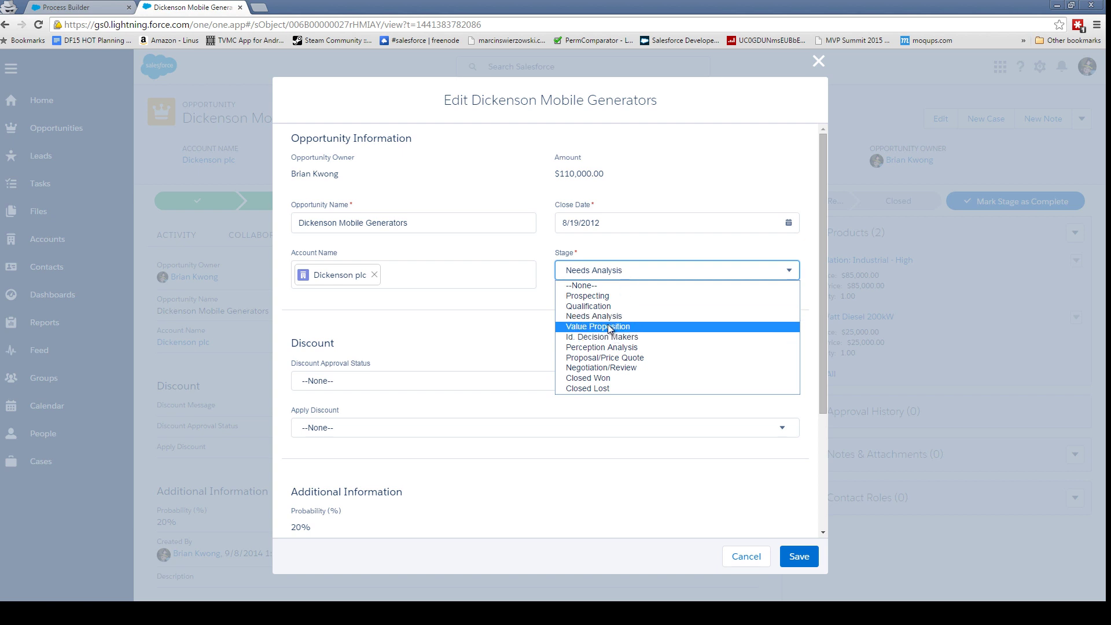
{"action": "left_click", "coordinate": [609, 327]}
{"action": "left_click", "coordinate": [807, 557]}
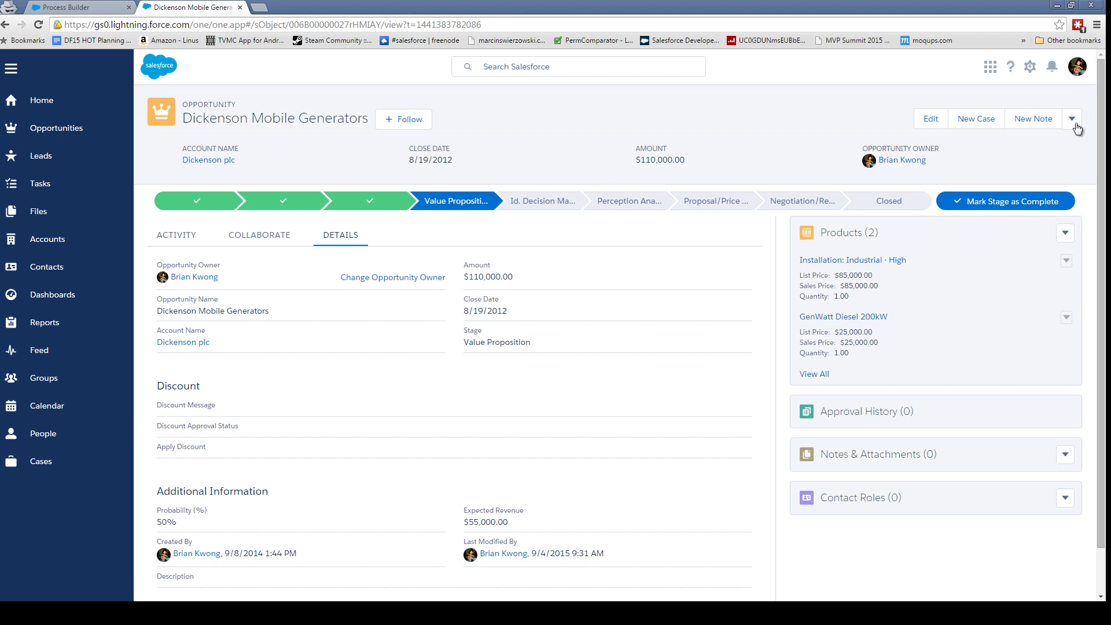
- Check the extra record actions beside New Note, then return to Recently Viewed opportunities
{"action": "left_click", "coordinate": [1074, 122]}
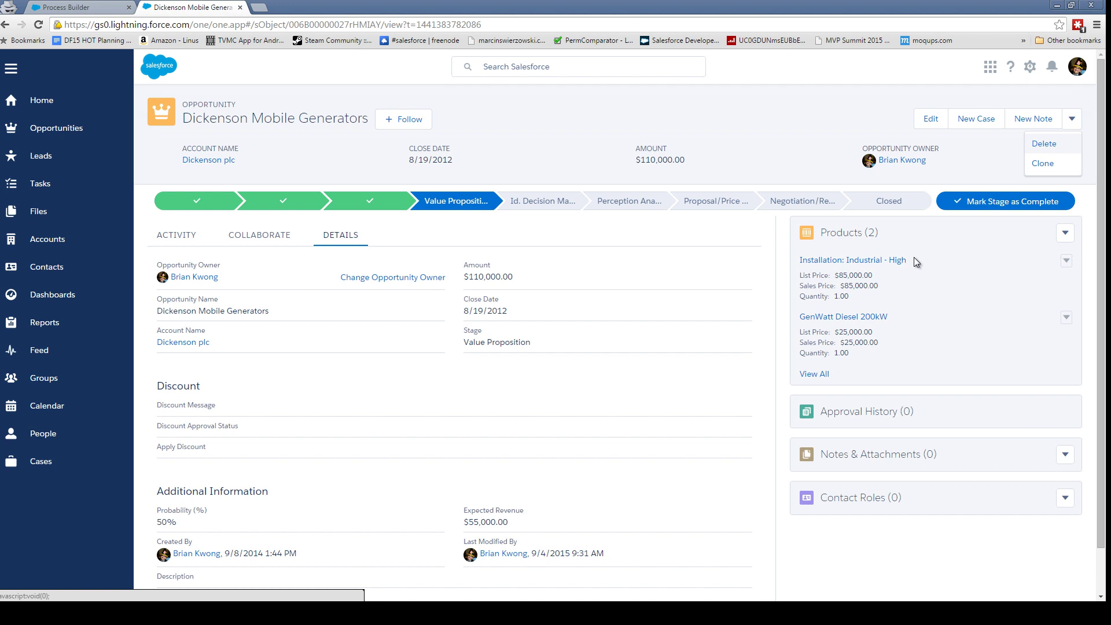
{"action": "mouse_move", "coordinate": [903, 262]}
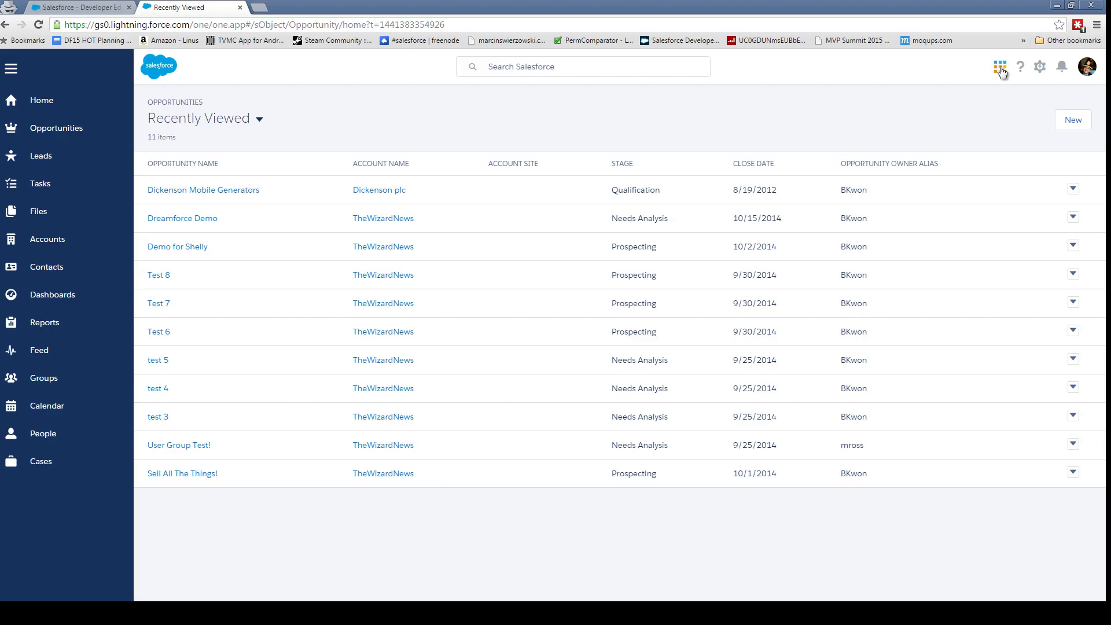
- View the seven apps in the App Launcher, then glance at the Setup and profile menus
{"action": "left_click", "coordinate": [1000, 68]}
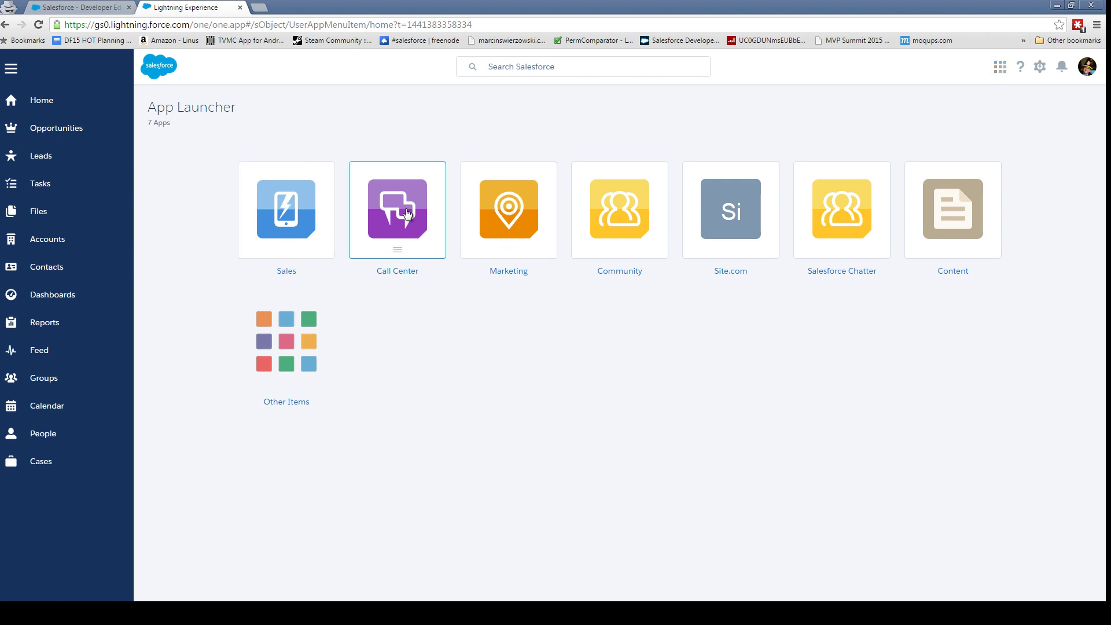
{"action": "left_click", "coordinate": [1040, 67]}
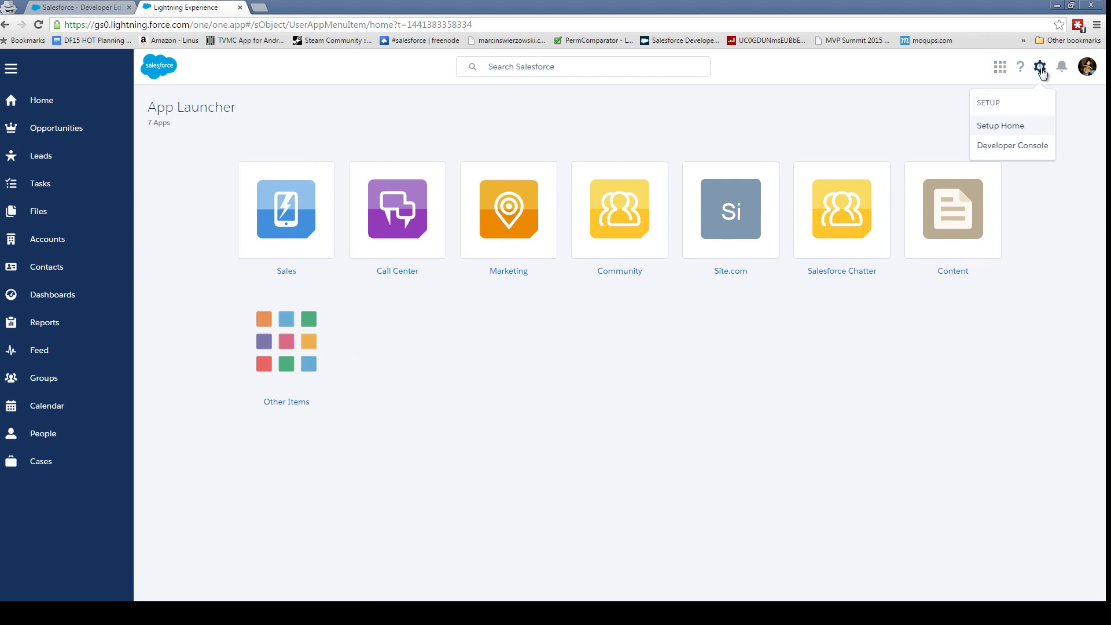
{"action": "left_click", "coordinate": [1007, 145]}
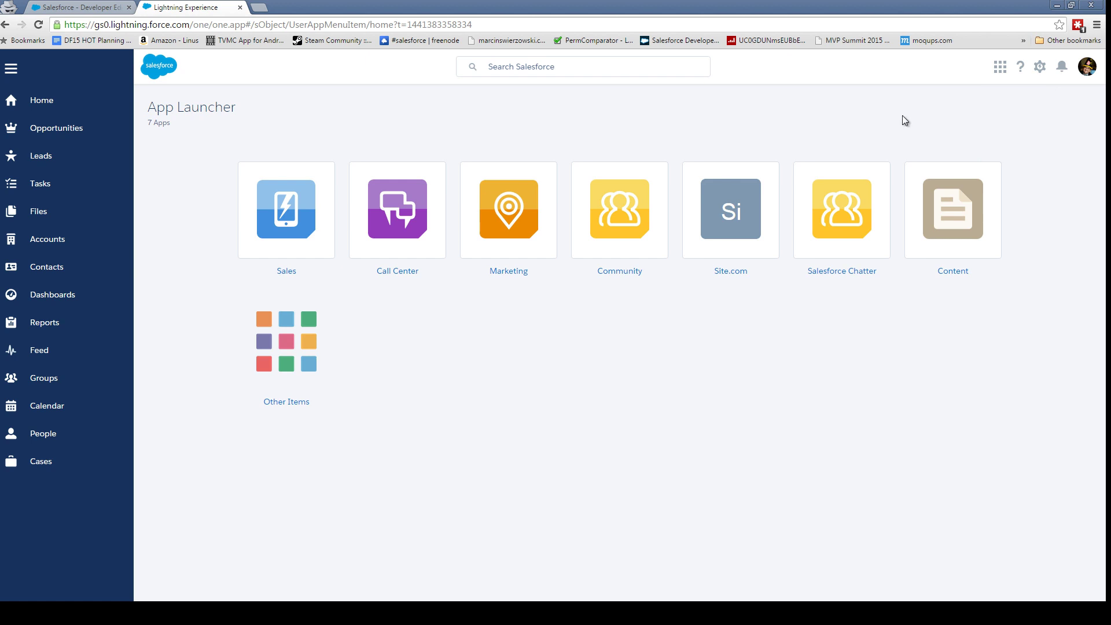
{"action": "left_click", "coordinate": [1087, 67]}
{"action": "left_click", "coordinate": [488, 139]}
- Open the TheWizardNews account from the Accounts list and view its detail fields
{"action": "left_click", "coordinate": [41, 249]}
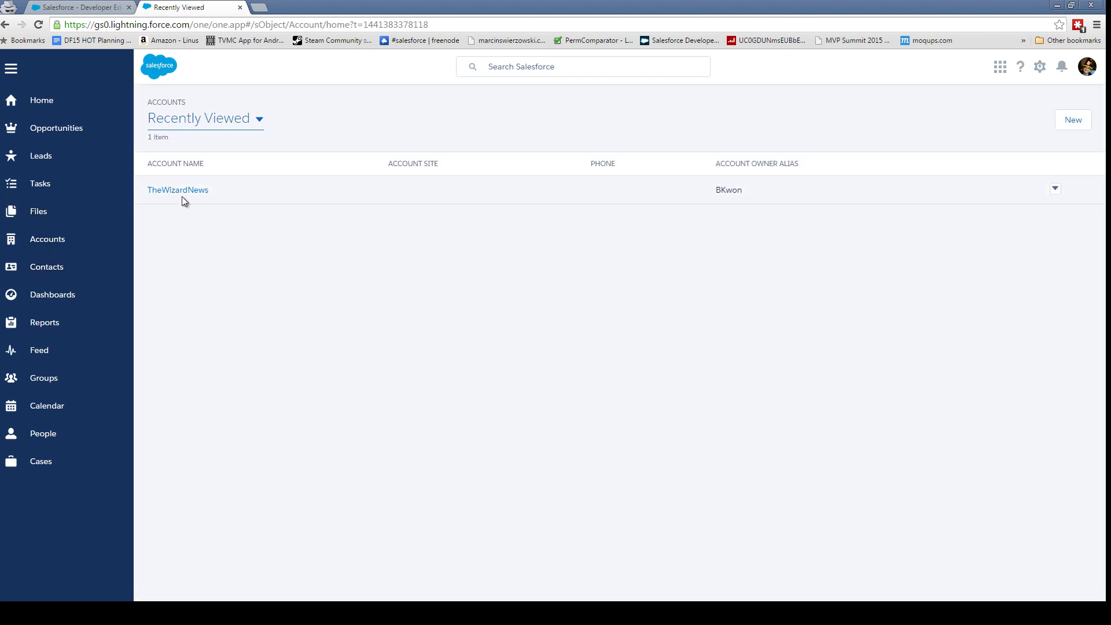
{"action": "left_click", "coordinate": [180, 191]}
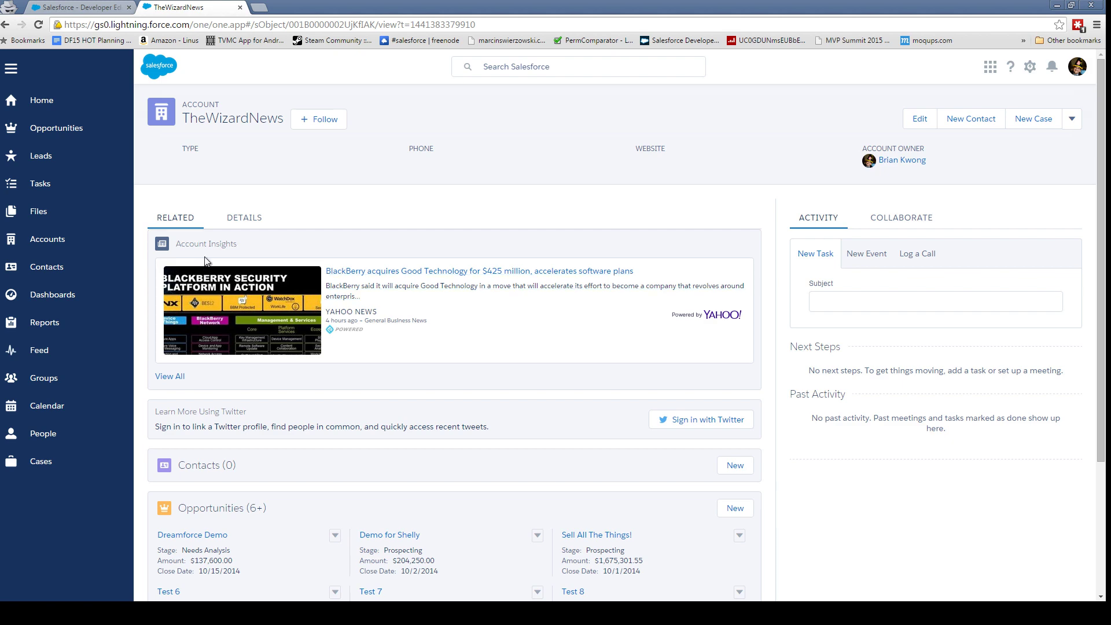
{"action": "scroll", "coordinate": [194, 256], "scroll_direction": "down", "scroll_amount": 3}
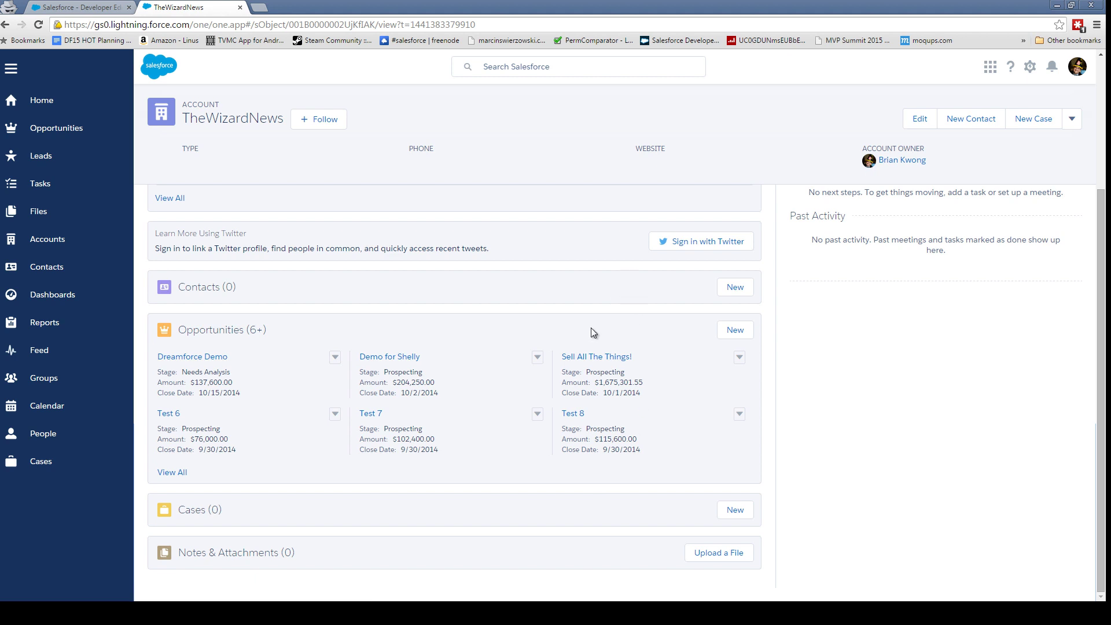
{"action": "scroll", "coordinate": [557, 363], "scroll_direction": "up", "scroll_amount": 3}
{"action": "left_click", "coordinate": [249, 217]}
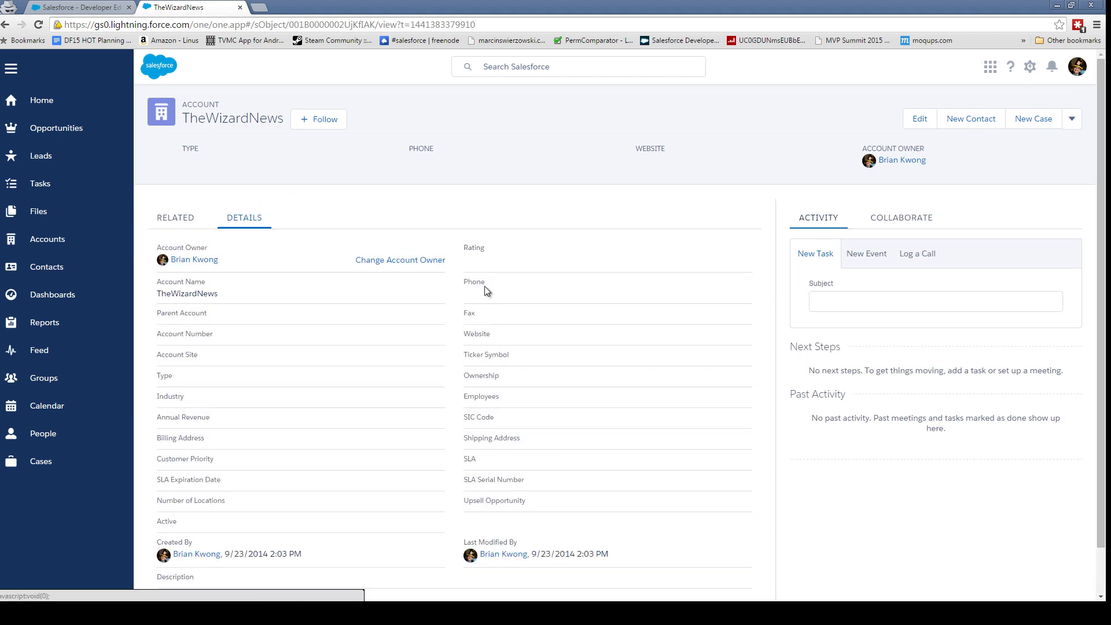
- Switch the account's activity panel to Collaborate, then go to Dashboards
{"action": "scroll", "coordinate": [468, 324], "scroll_direction": "down", "scroll_amount": 1}
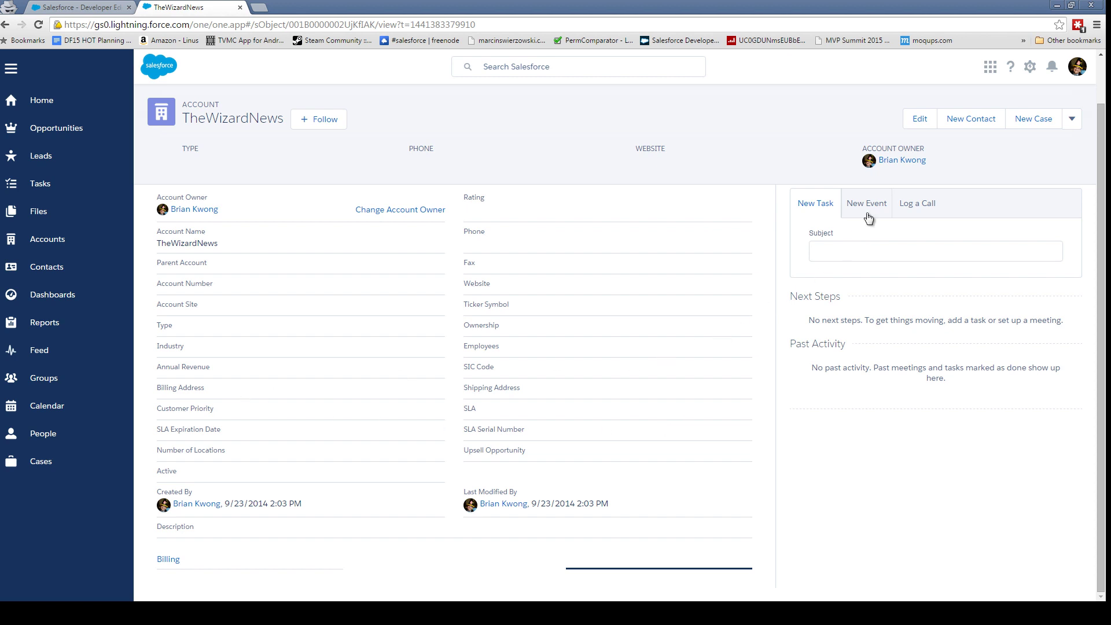
{"action": "scroll", "coordinate": [765, 360], "scroll_direction": "up", "scroll_amount": 1}
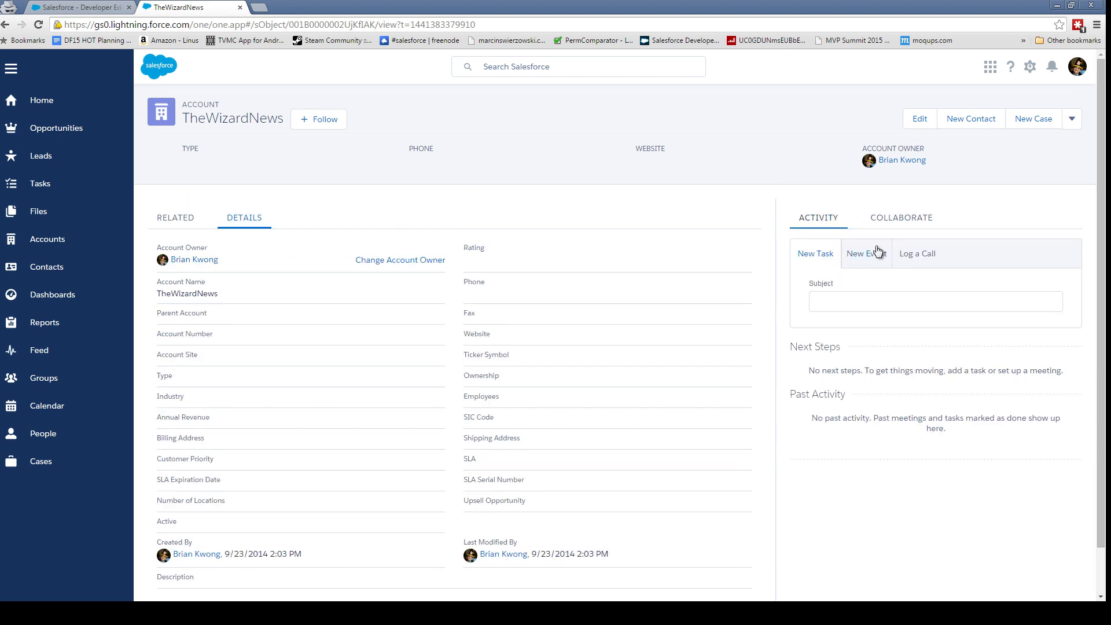
{"action": "left_click", "coordinate": [920, 220]}
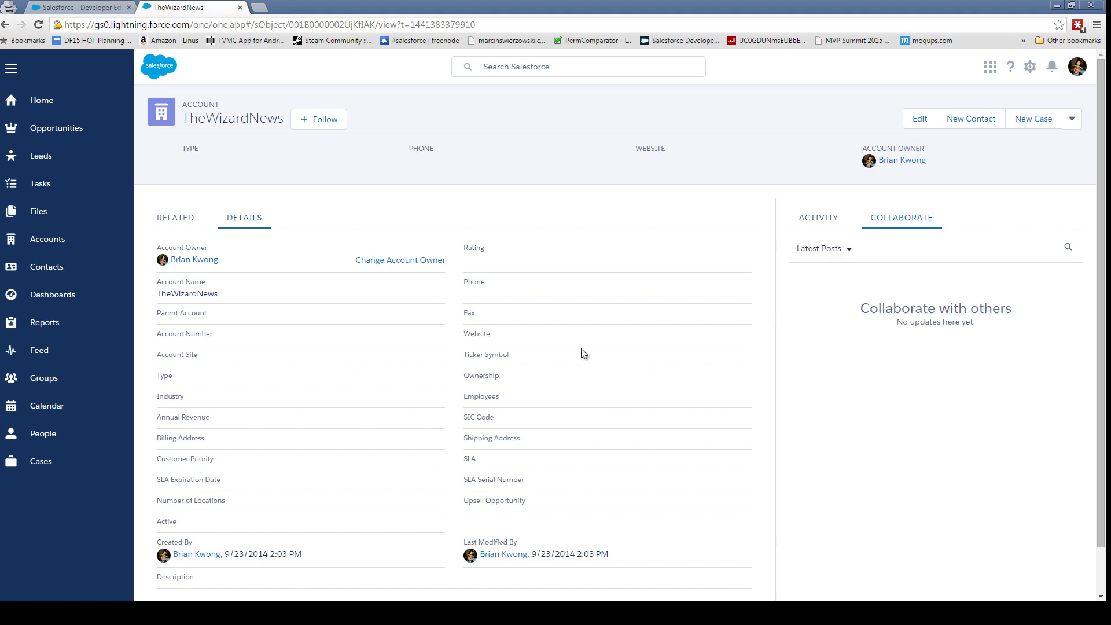
{"action": "left_click", "coordinate": [72, 297]}
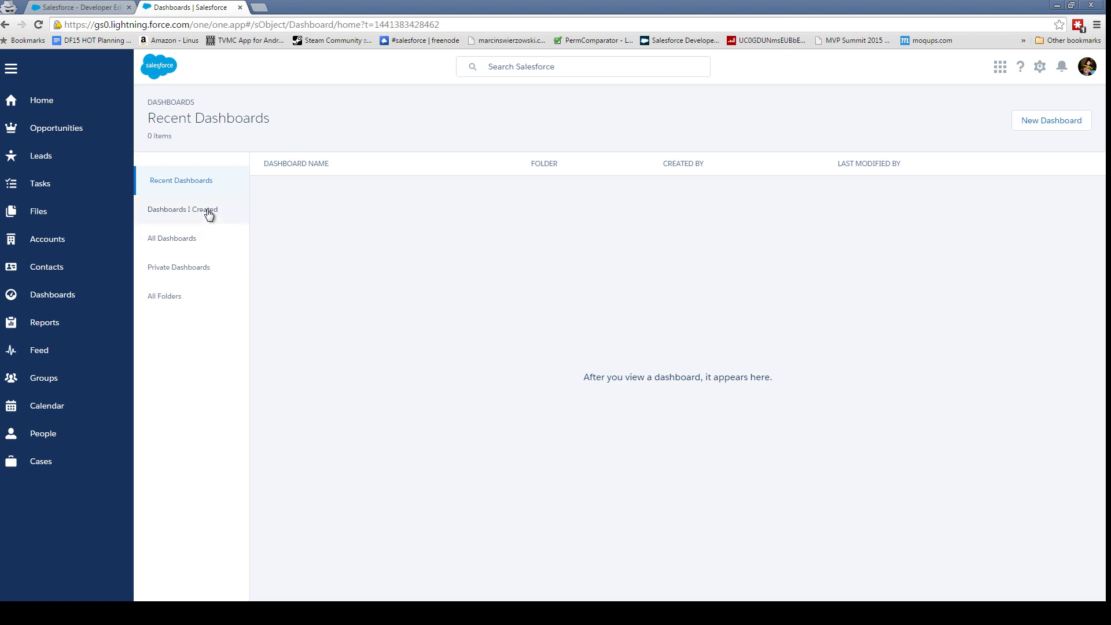
- Create a new dashboard named 'New Dashboard', closing a stray browser window along the way
{"action": "left_click", "coordinate": [184, 239]}
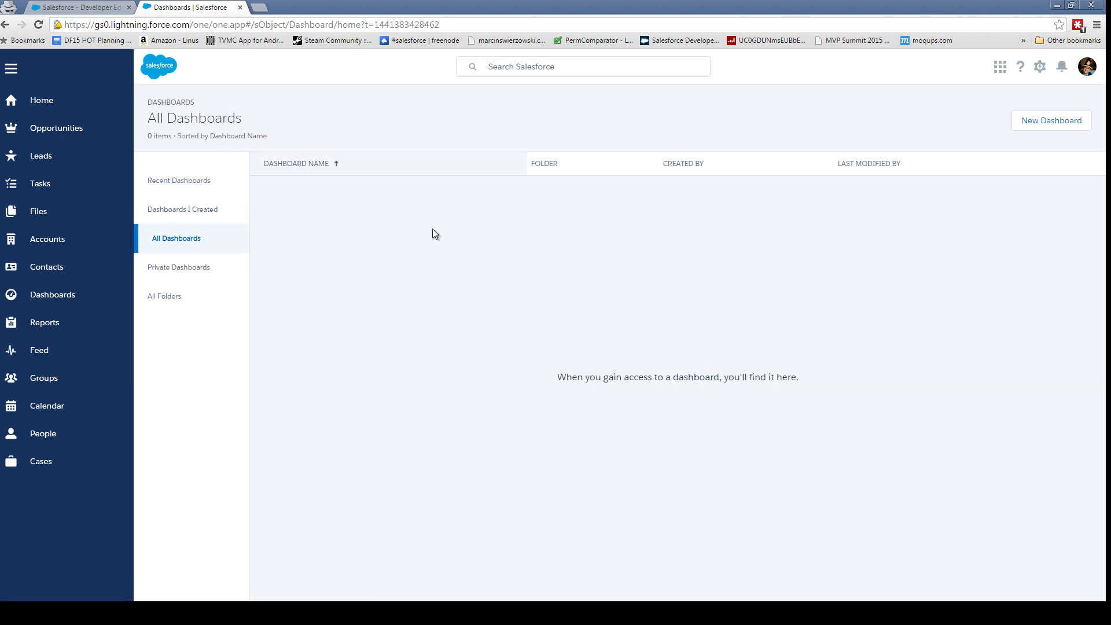
{"action": "left_click", "coordinate": [1047, 121]}
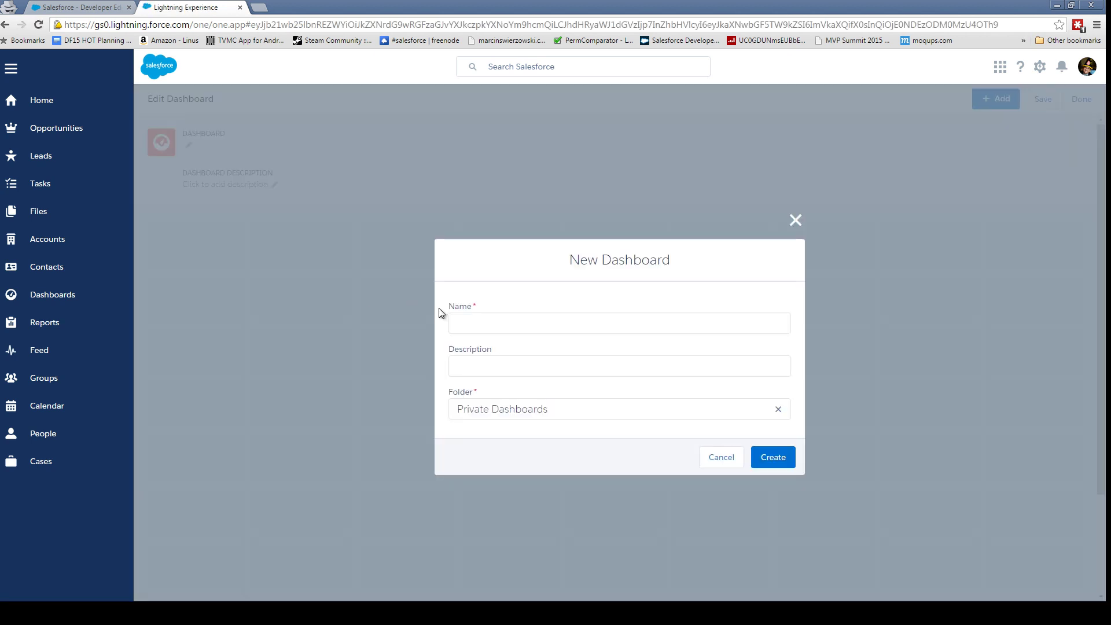
{"action": "left_click", "coordinate": [489, 321]}
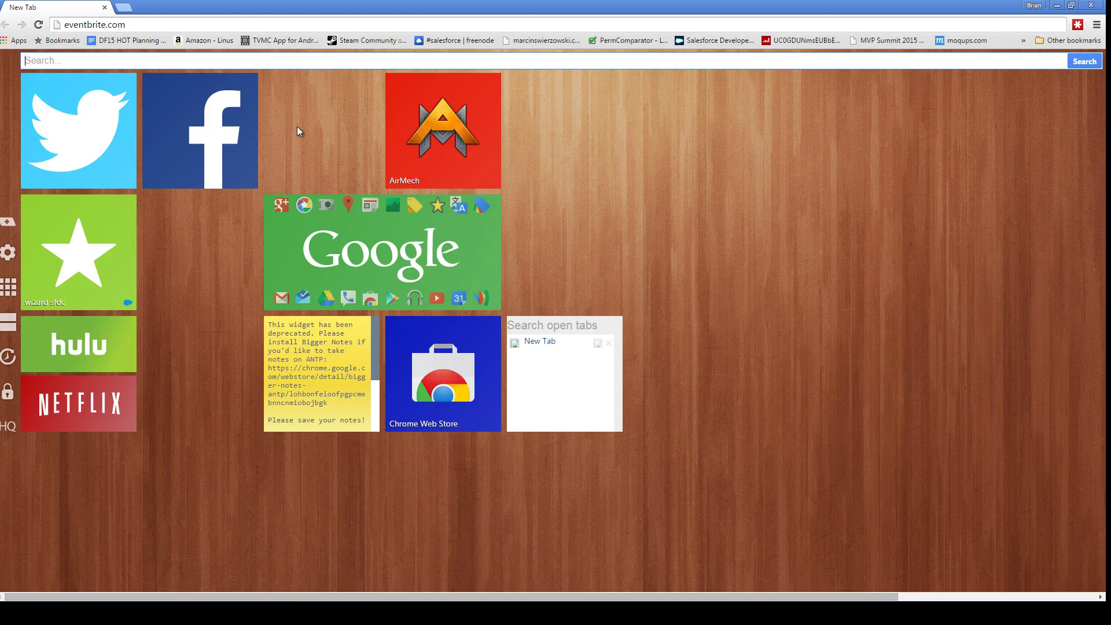
{"action": "mouse_move", "coordinate": [206, 13]}
{"action": "left_mouse_down"}
{"action": "mouse_move", "coordinate": [216, 144]}
{"action": "mouse_move", "coordinate": [228, 134]}
{"action": "left_mouse_up"}
{"action": "left_click", "coordinate": [132, 145]}
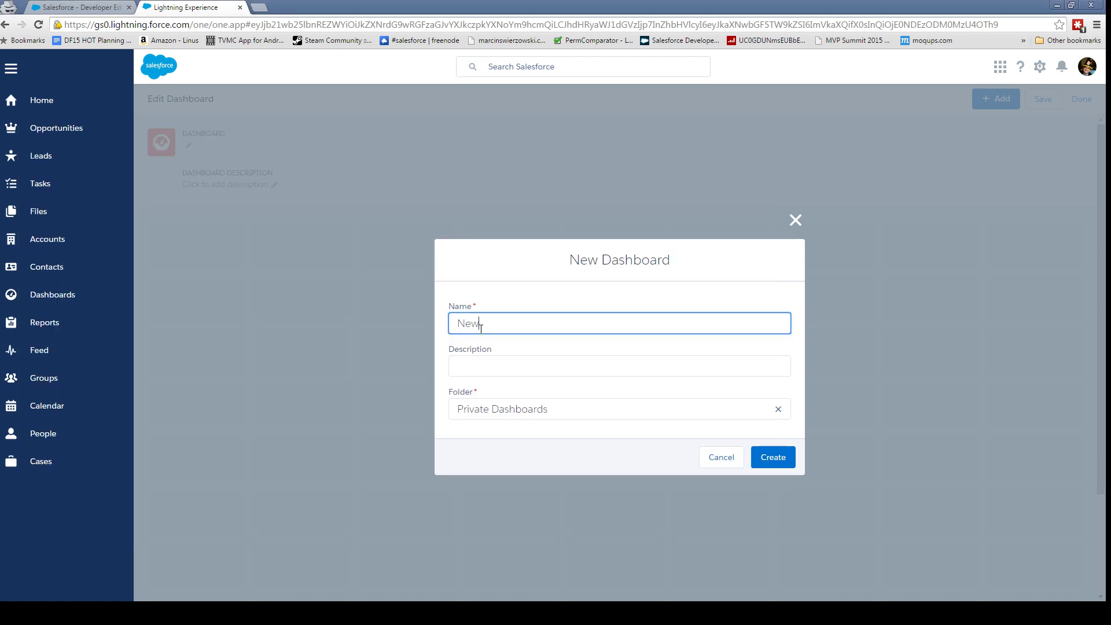
{"action": "type", "text": "oard"}
{"action": "left_click", "coordinate": [778, 458]}
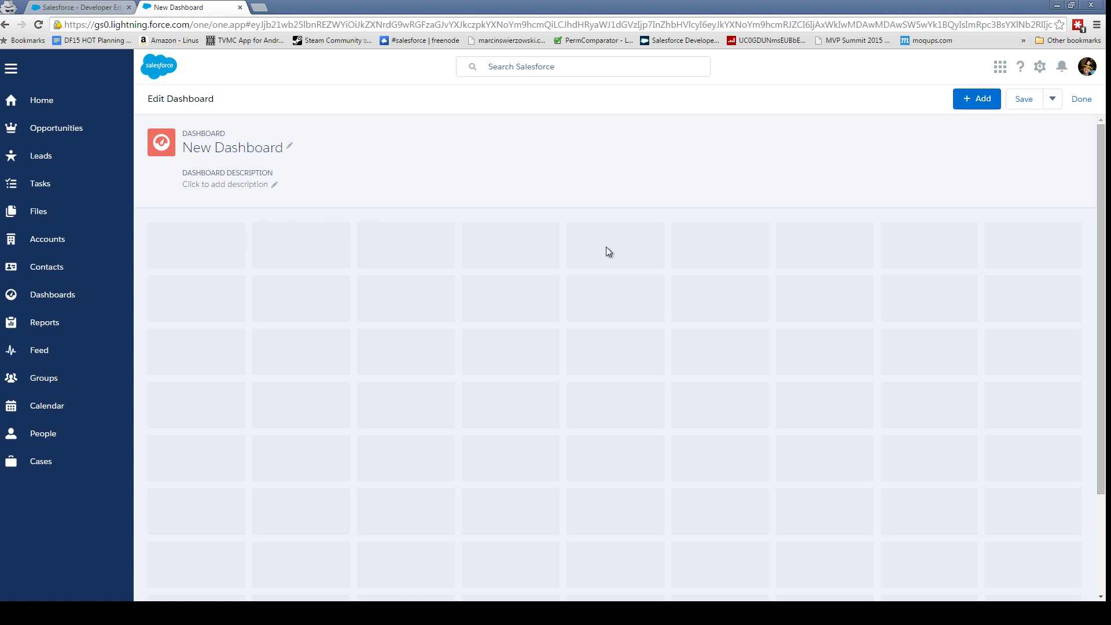
- Try adding a report component, find no reports, and go to the Reports page
{"action": "left_click", "coordinate": [965, 103]}
{"action": "left_click", "coordinate": [493, 183]}
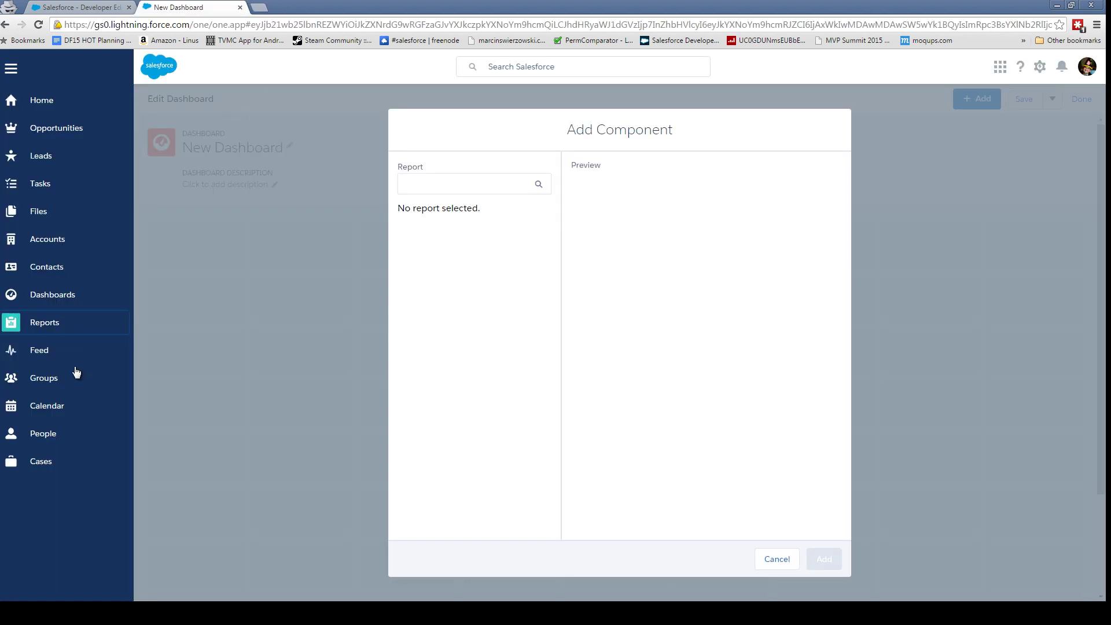
{"action": "left_click", "coordinate": [100, 334]}
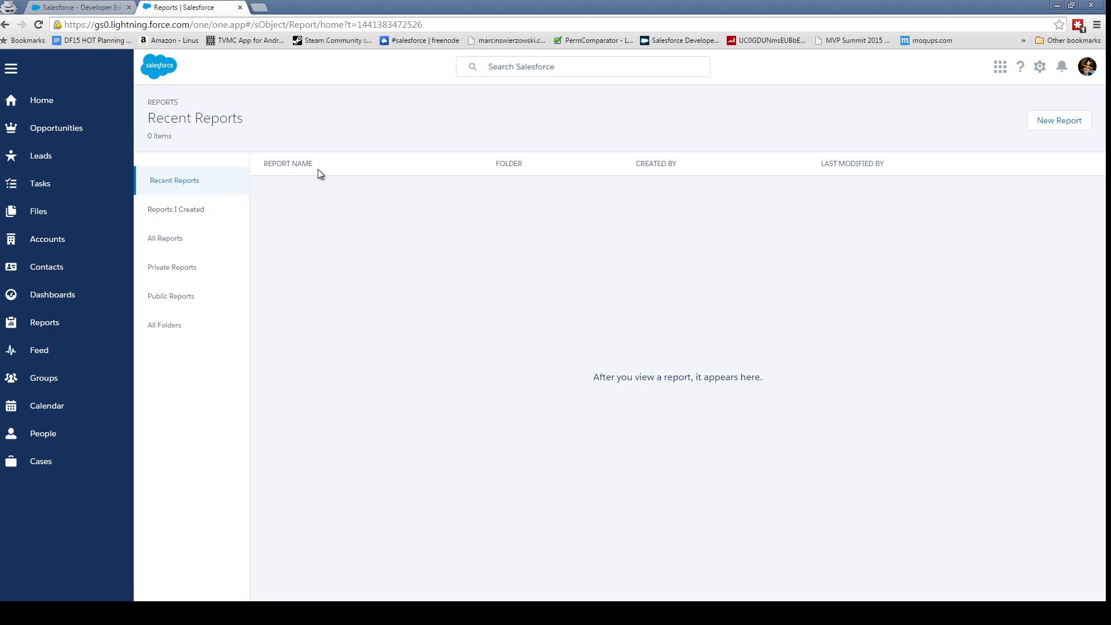
- Start a new Opportunities report and remove all of its default columns
{"action": "left_click", "coordinate": [194, 211]}
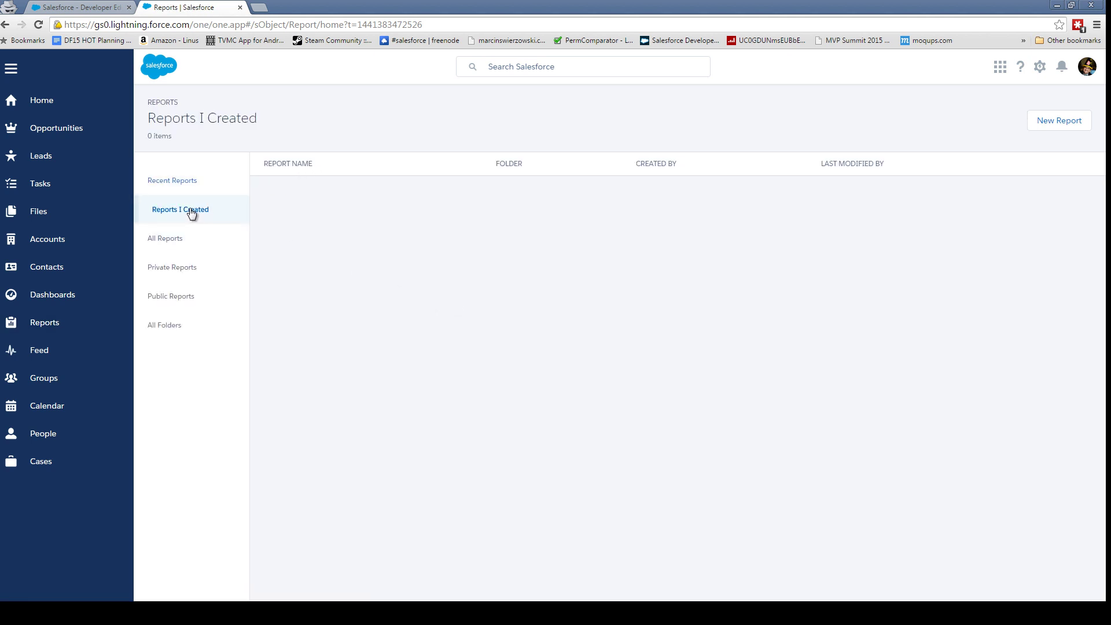
{"action": "left_click", "coordinate": [166, 244]}
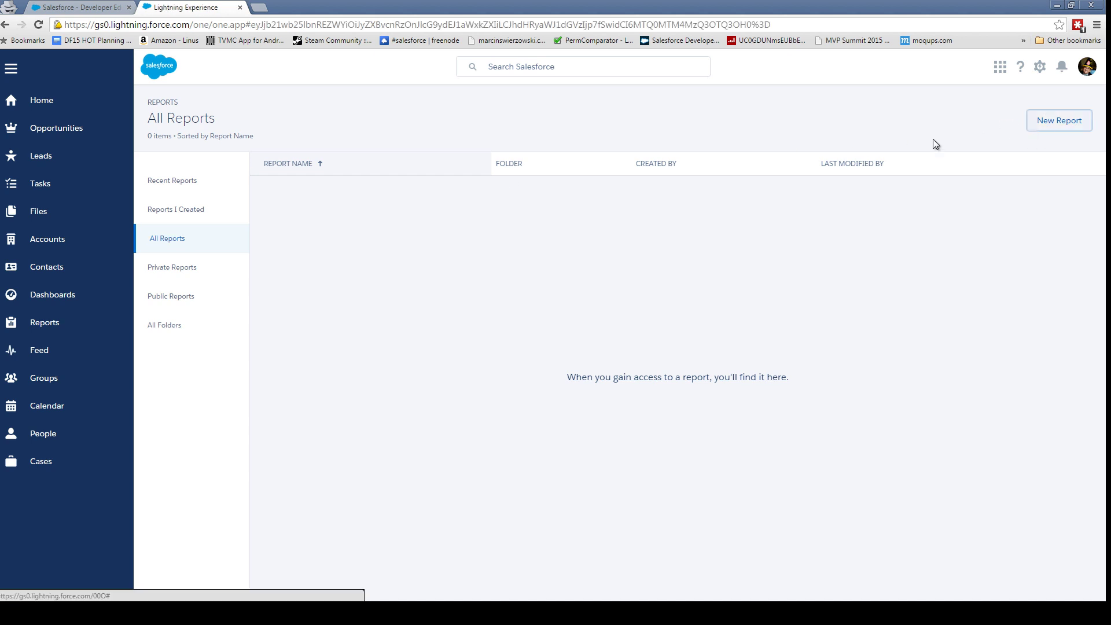
{"action": "left_click", "coordinate": [1042, 123]}
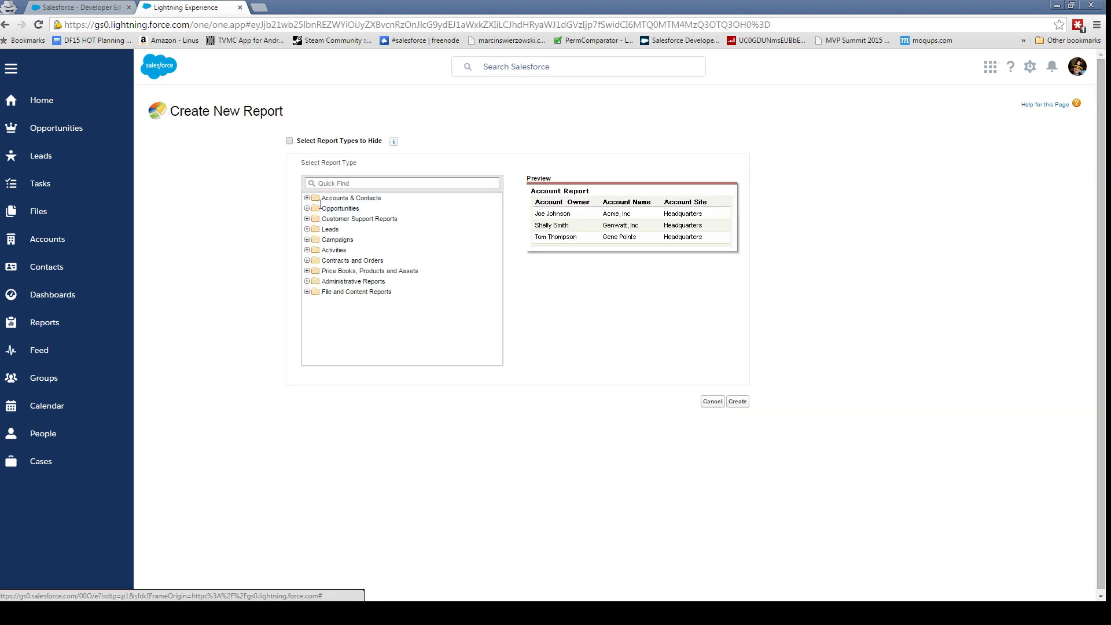
{"action": "left_click", "coordinate": [308, 209]}
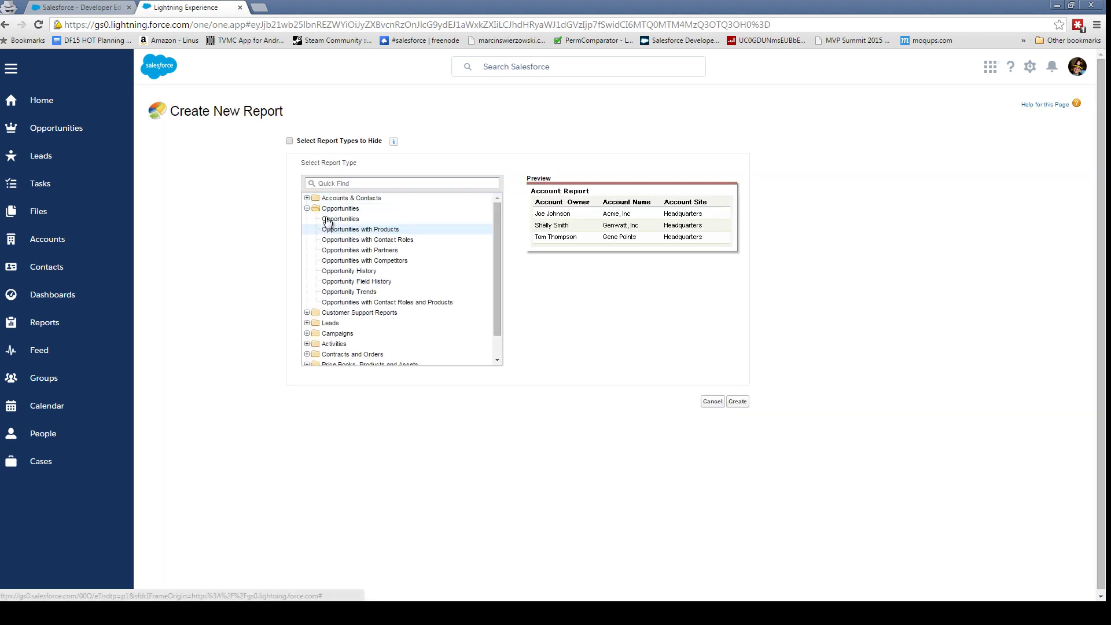
{"action": "left_click", "coordinate": [738, 401]}
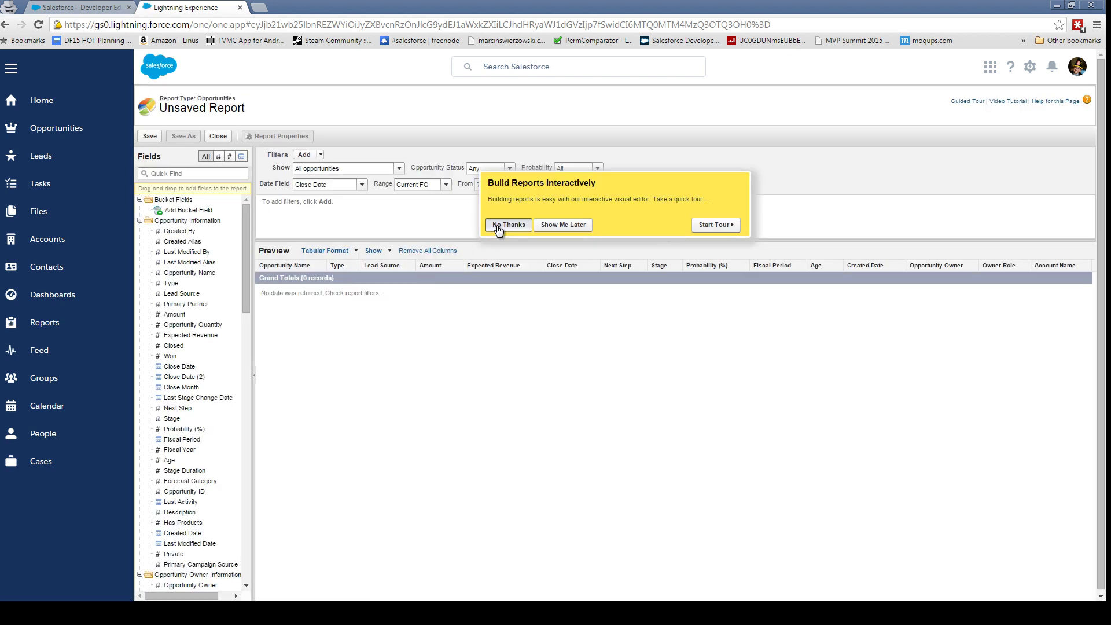
{"action": "left_click", "coordinate": [499, 218]}
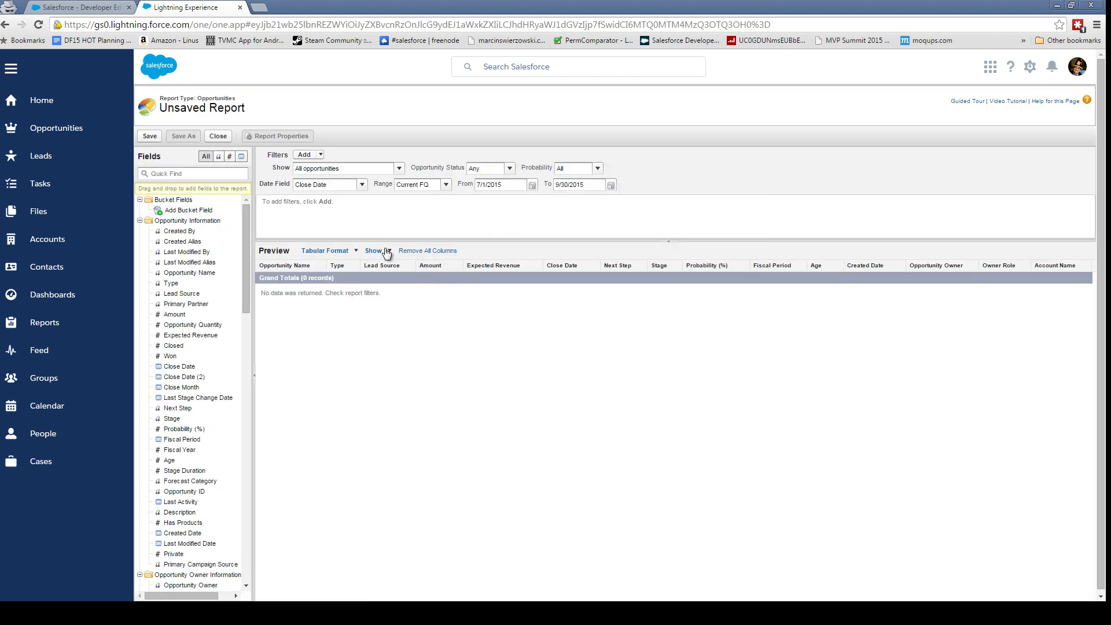
{"action": "left_click", "coordinate": [417, 251]}
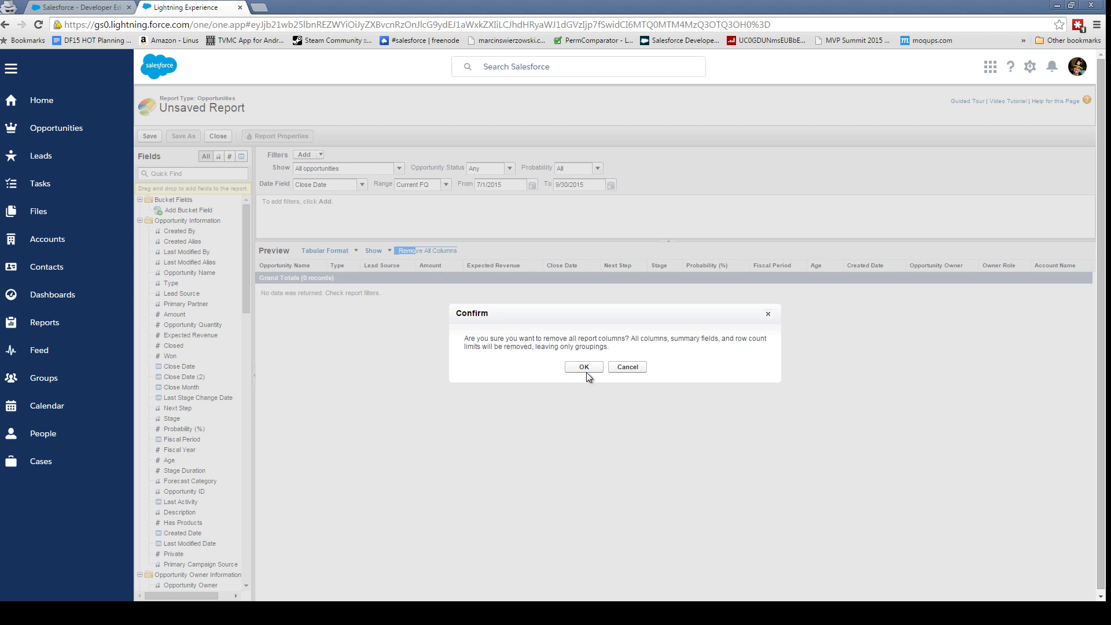
{"action": "left_click", "coordinate": [586, 371]}
- Add Opportunity Name, Amount and Stage as the report's columns
{"action": "left_click", "coordinate": [196, 175]}
{"action": "type", "text": "name"}
{"action": "double_click", "coordinate": [190, 210]}
{"action": "double_click", "coordinate": [188, 174]}
{"action": "type", "text": "amount"}
{"action": "double_click", "coordinate": [174, 210]}
{"action": "double_click", "coordinate": [188, 174]}
{"action": "type", "text": "age"}
{"action": "double_click", "coordinate": [169, 211]}
{"action": "double_click", "coordinate": [156, 173]}
{"action": "type", "text": "stage"}
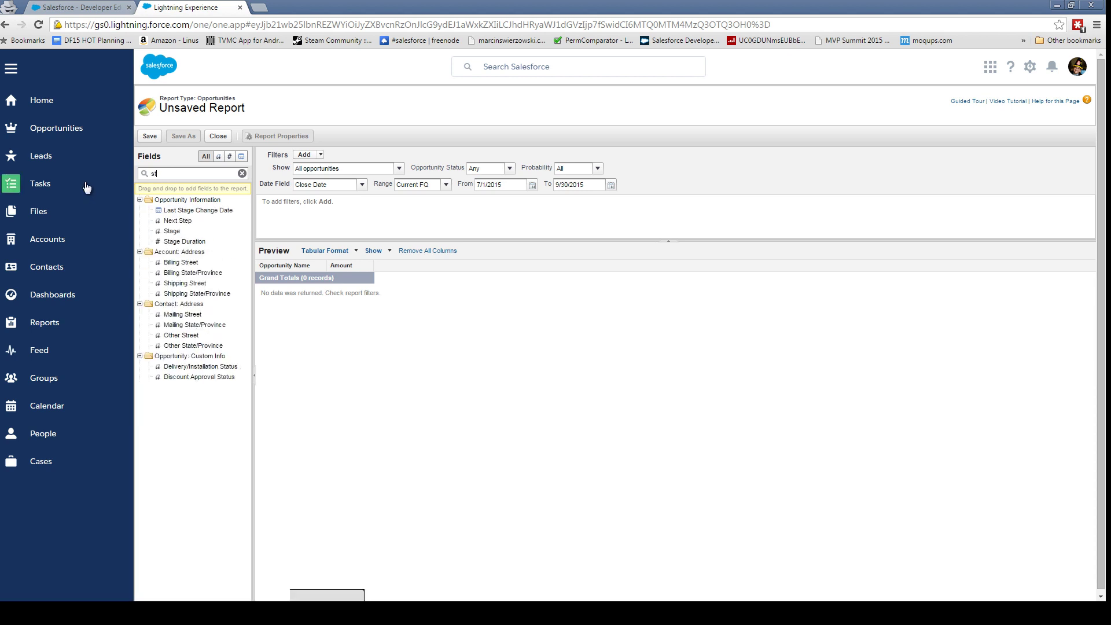
{"action": "double_click", "coordinate": [174, 220]}
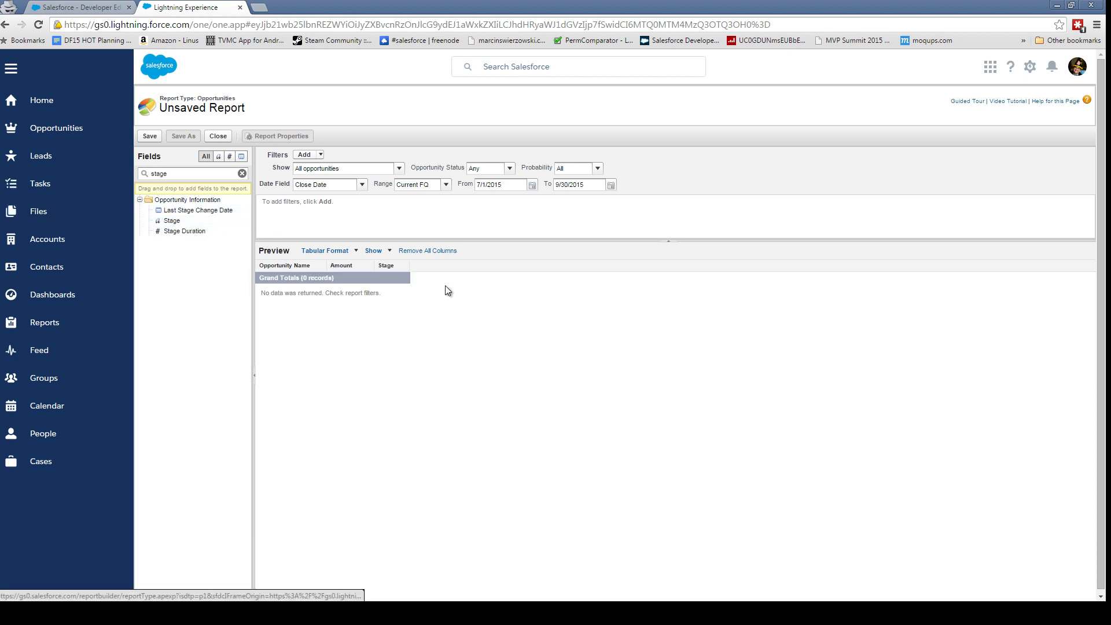
- Group the report by Stage and summarize Amount as a sum
{"action": "left_click", "coordinate": [404, 265]}
{"action": "left_click", "coordinate": [431, 317]}
{"action": "left_click", "coordinate": [463, 265]}
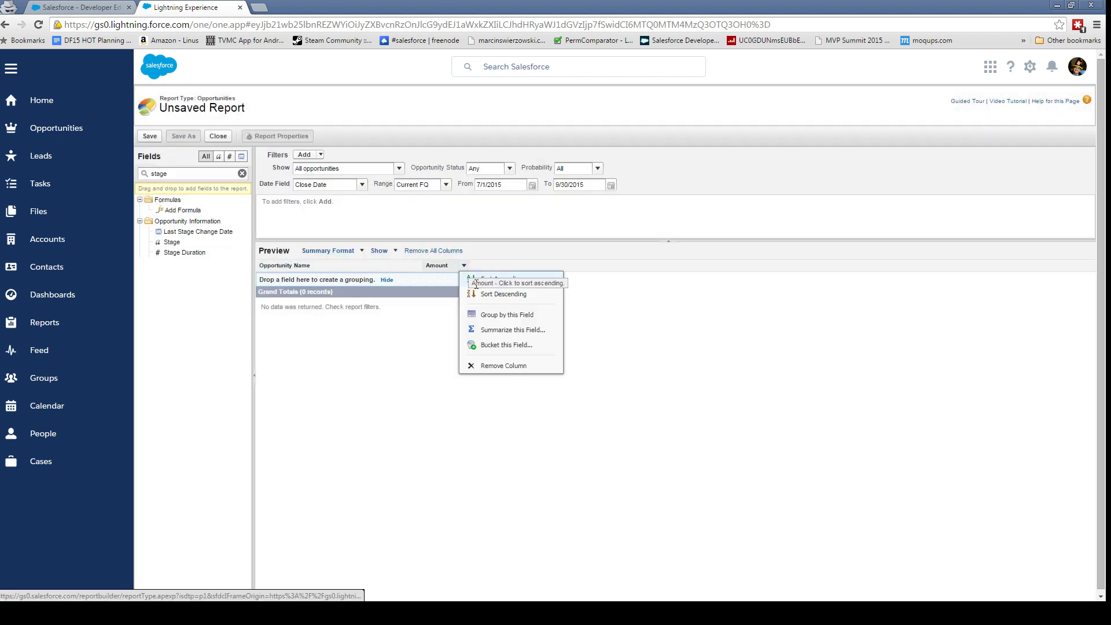
{"action": "left_click", "coordinate": [507, 330]}
{"action": "left_click", "coordinate": [599, 338]}
{"action": "left_click", "coordinate": [585, 373]}
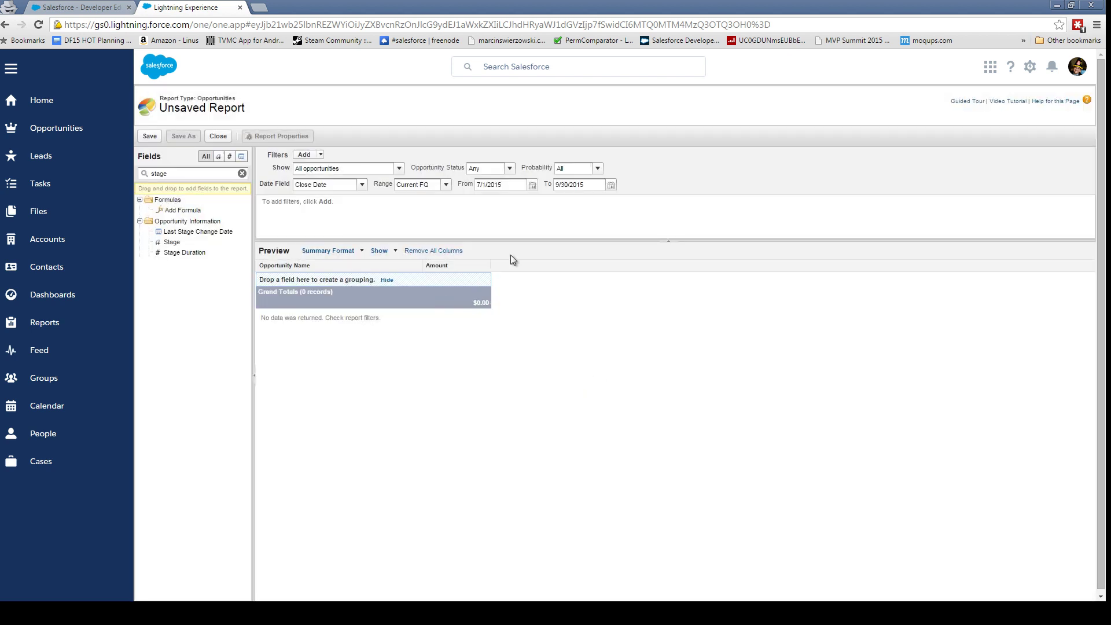
- Set the date range to All Time, hide detail rows, and start saving the report
{"action": "left_click", "coordinate": [412, 185]}
{"action": "left_click", "coordinate": [414, 198]}
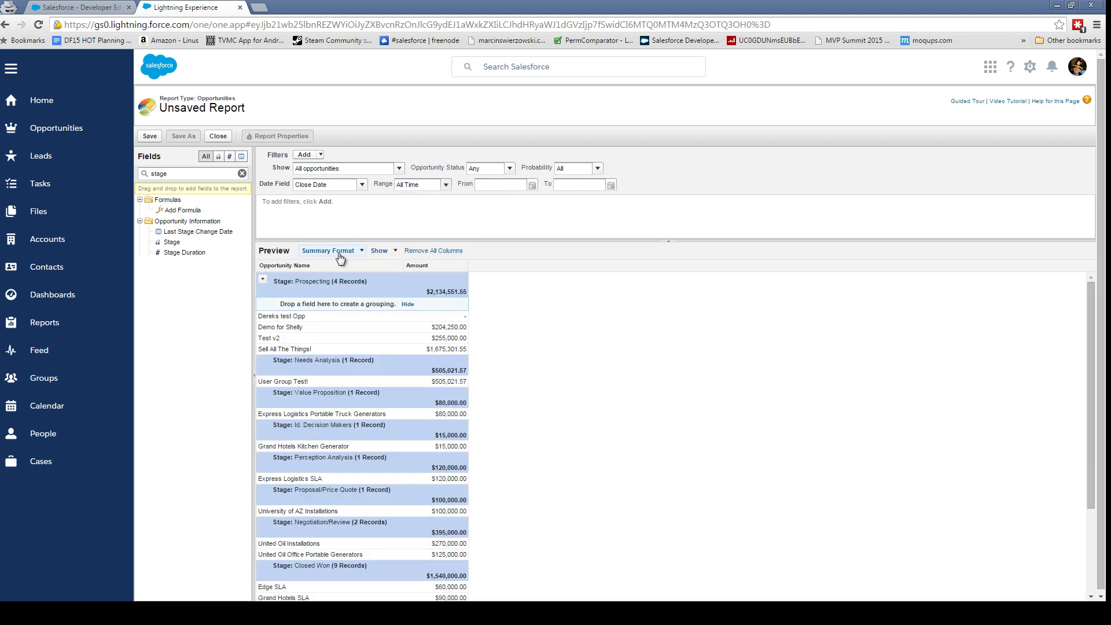
{"action": "left_click", "coordinate": [381, 251]}
{"action": "left_click", "coordinate": [392, 266]}
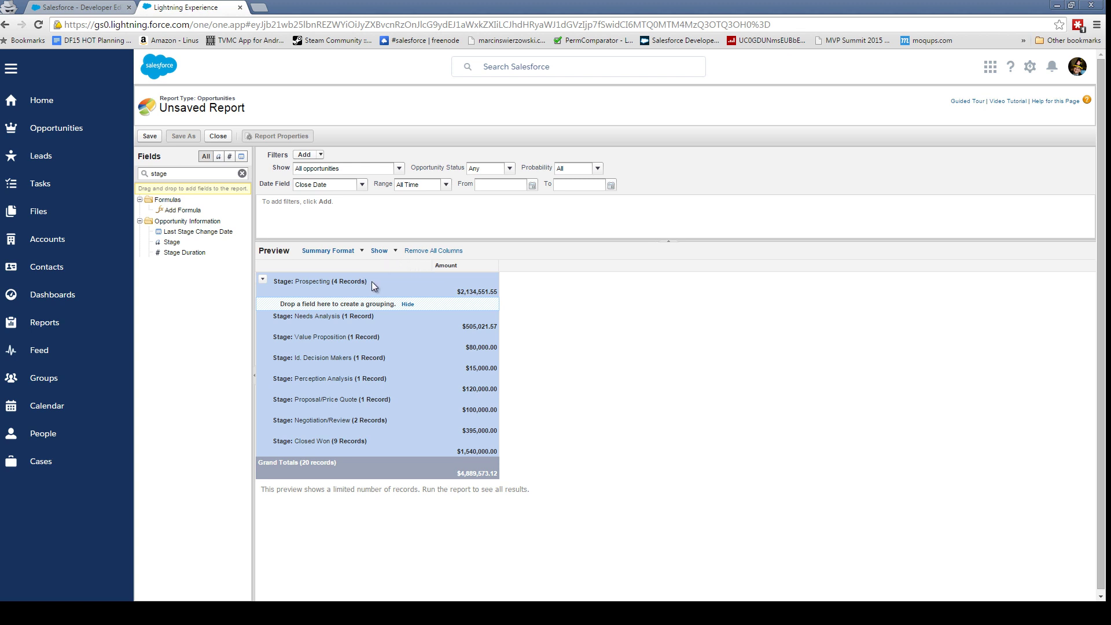
{"action": "left_click", "coordinate": [391, 255]}
{"action": "left_click", "coordinate": [150, 137]}
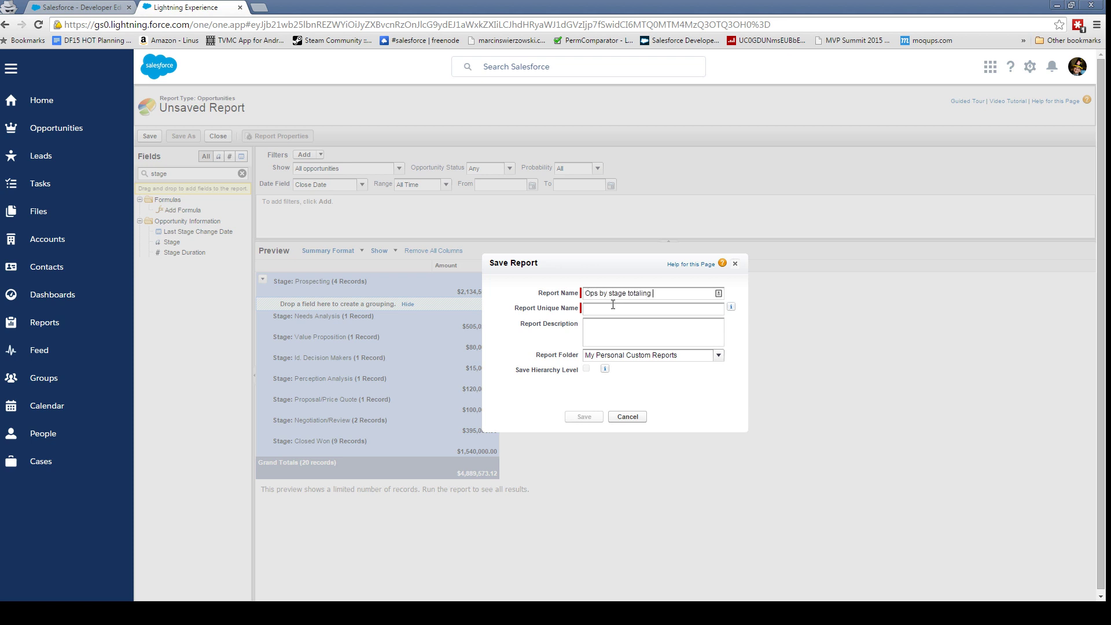
- Save the report as 'Ops by stage totaling amount' and return to the Lightning Experience setup page
{"action": "type", "text": "Ops by stage totaling amount"}
{"action": "key", "text": "Tab"}
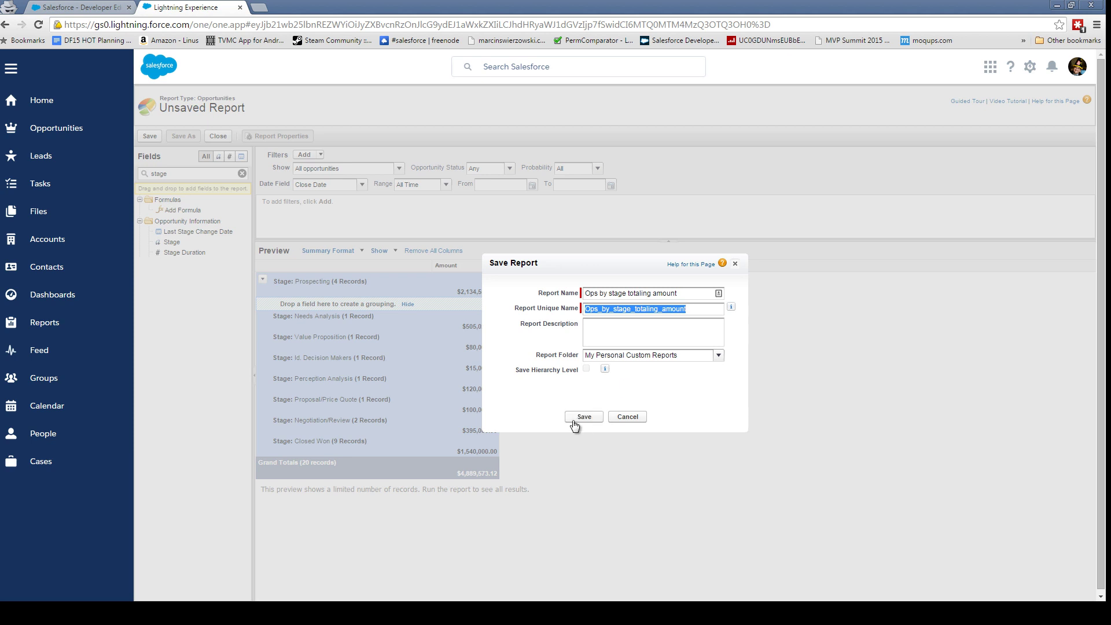
{"action": "left_click", "coordinate": [595, 330]}
{"action": "left_click", "coordinate": [585, 417]}
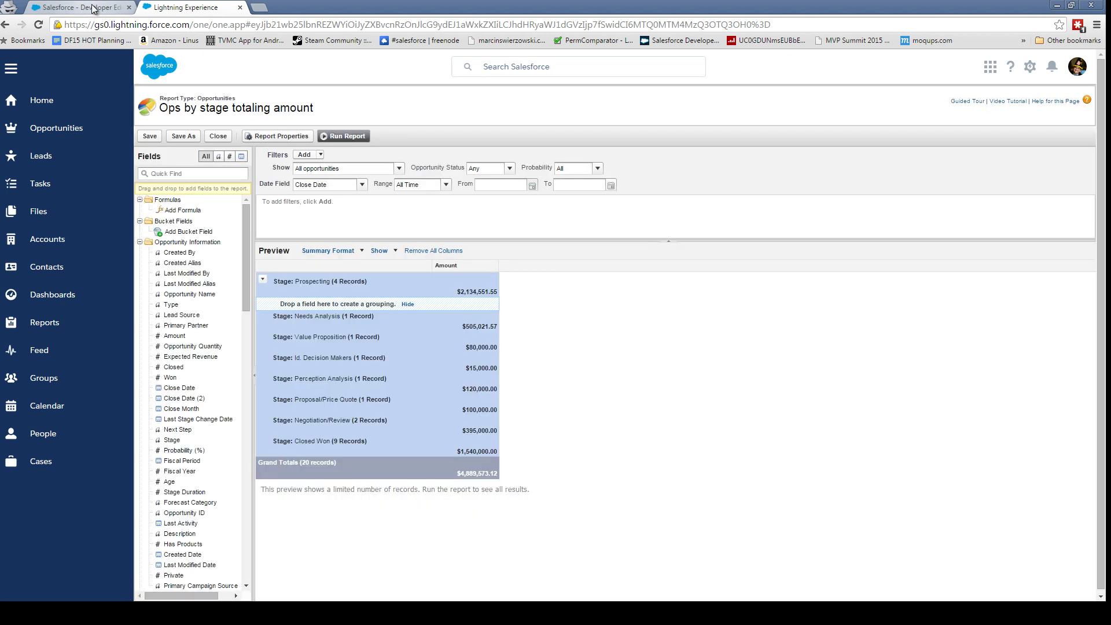
{"action": "left_click", "coordinate": [93, 8]}
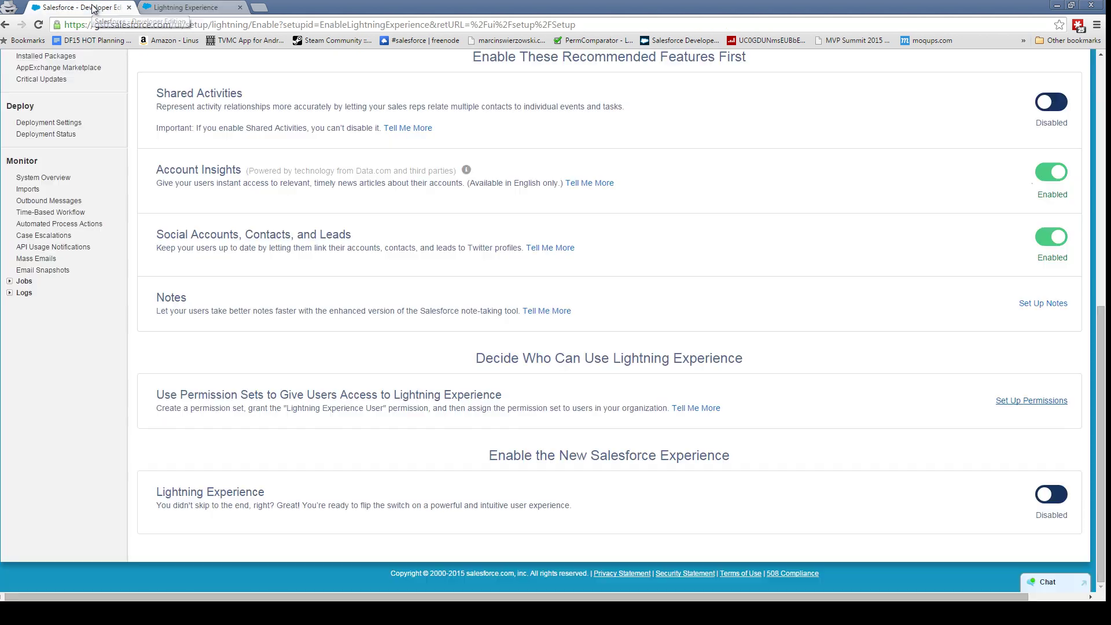
- Start a brand-new dashboard from the Dashboards list and put it in edit mode
{"action": "left_click", "coordinate": [187, 7]}
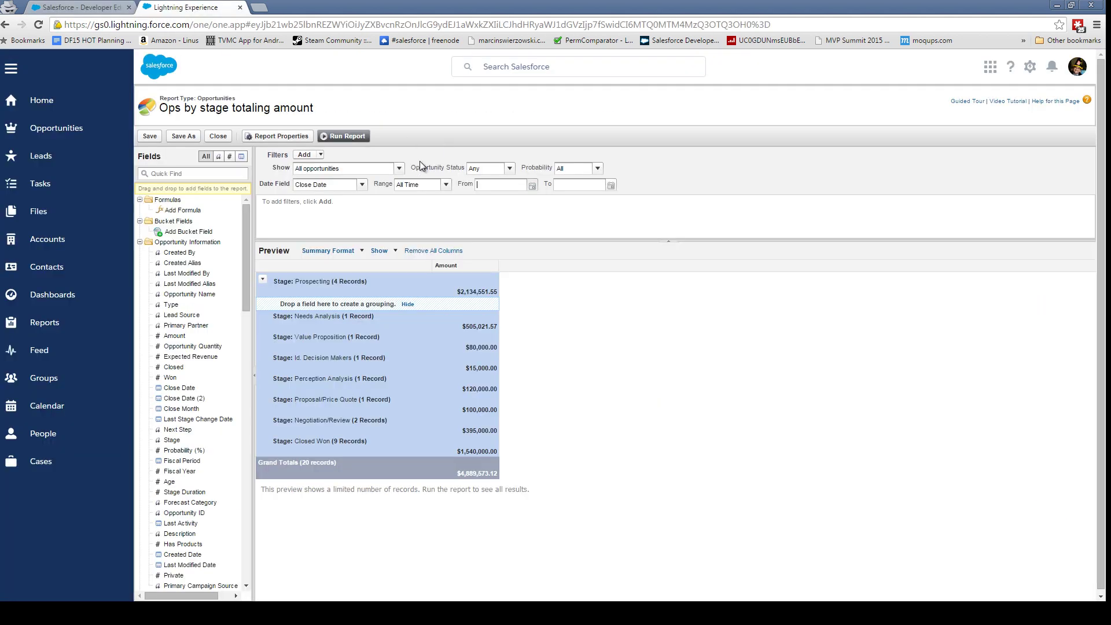
{"action": "left_click", "coordinate": [73, 305]}
{"action": "left_click", "coordinate": [280, 189]}
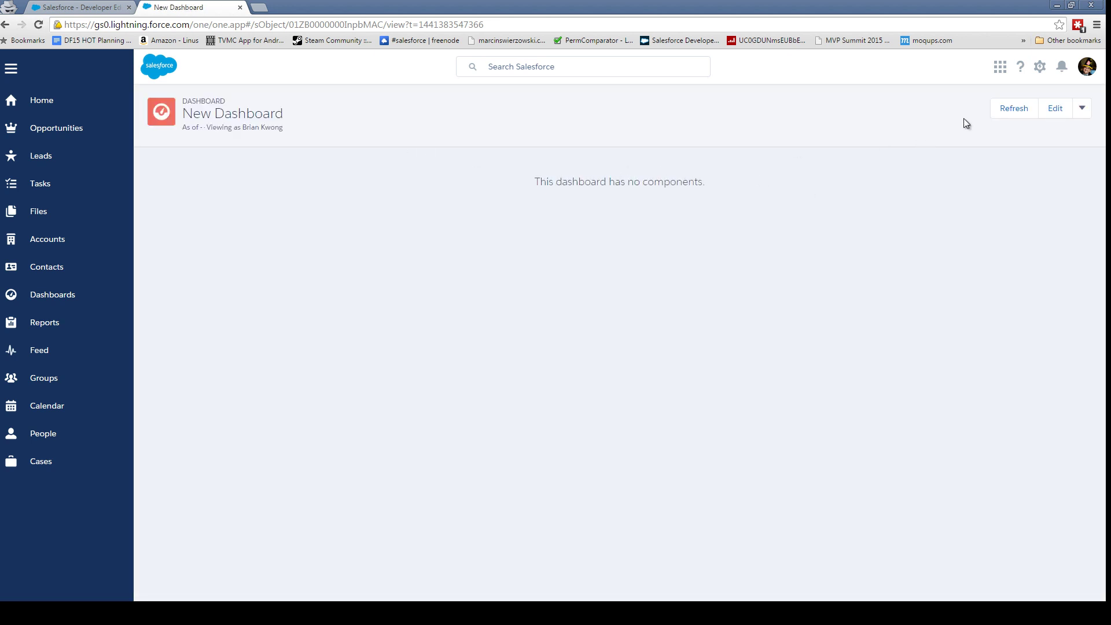
{"action": "left_click", "coordinate": [1054, 110]}
- Add a bar chart of the 'Ops by stage totaling amount' report and center it on the dashboard
{"action": "left_click", "coordinate": [981, 98]}
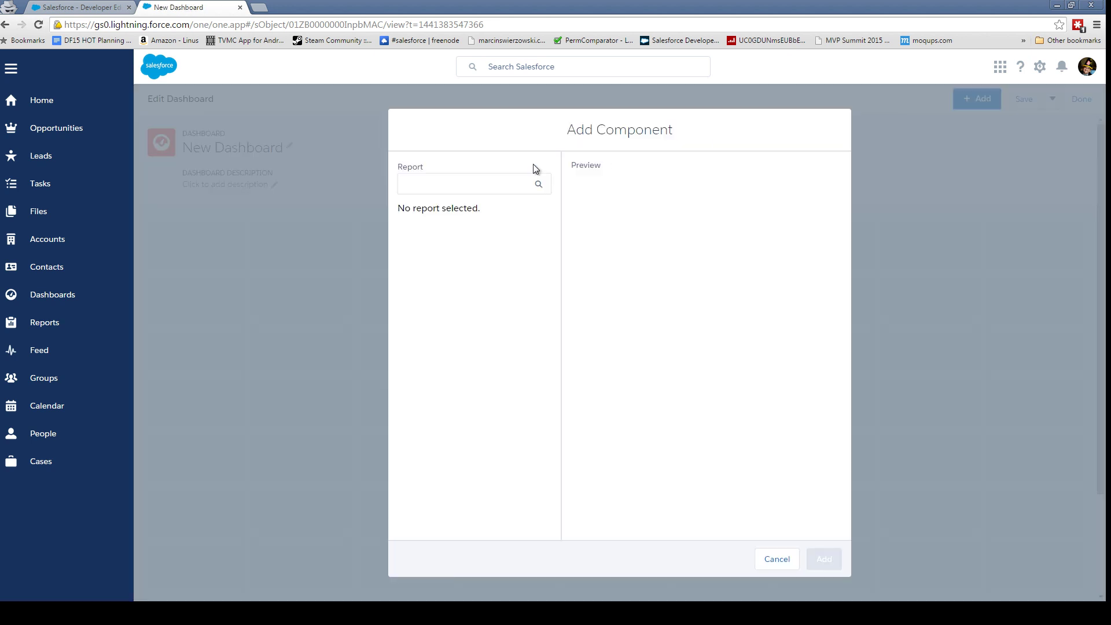
{"action": "left_click", "coordinate": [479, 175]}
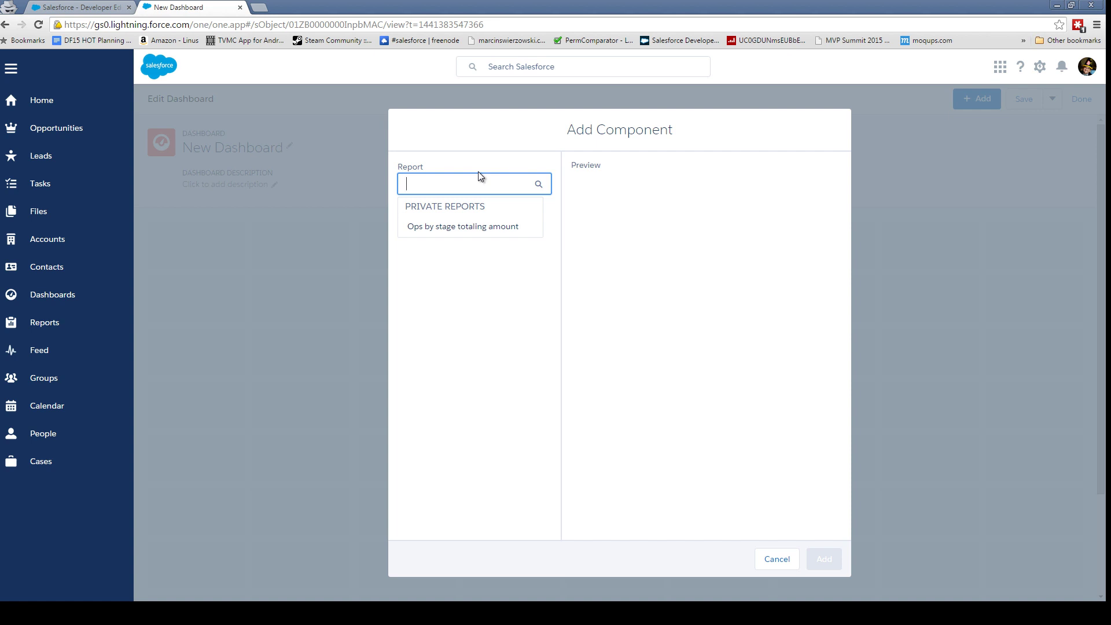
{"action": "type", "text": "Op"}
{"action": "left_click", "coordinate": [516, 232]}
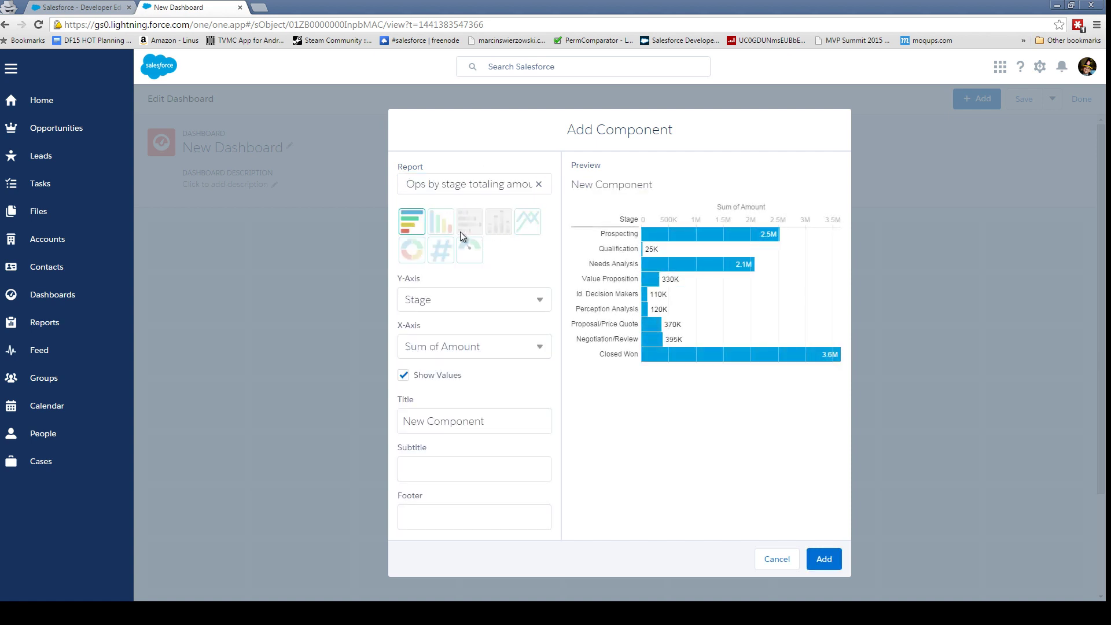
{"action": "left_click", "coordinate": [824, 559]}
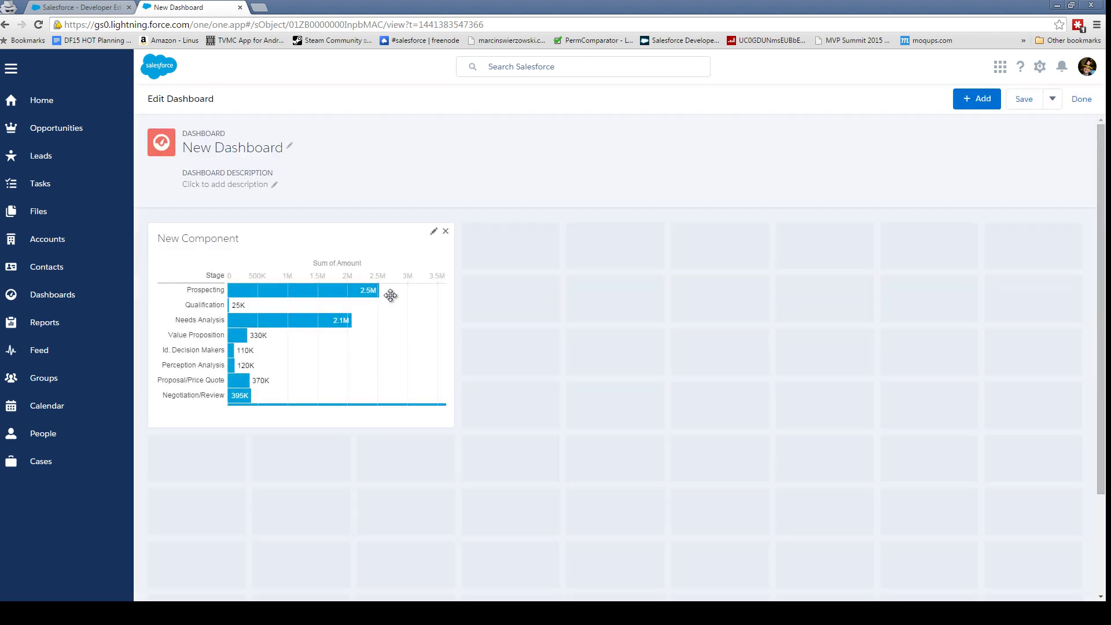
{"action": "left_click_drag", "start_coordinate": [345, 249], "coordinate": [386, 250]}
{"action": "left_click_drag", "start_coordinate": [621, 247], "coordinate": [752, 249]}
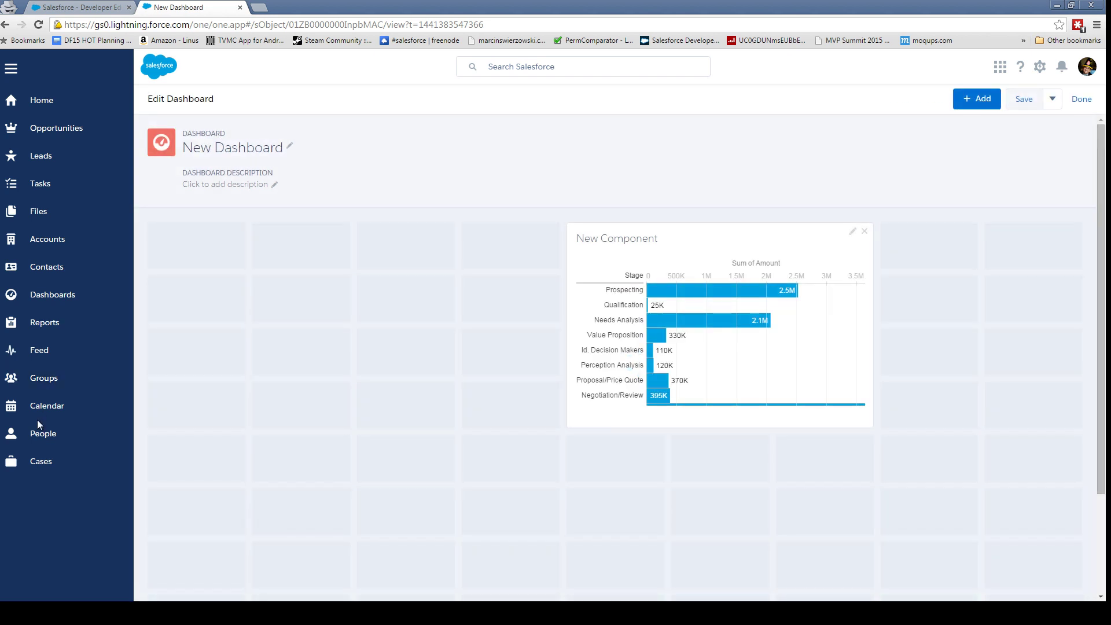
- Go to My Tasks, start a new task, clear the assignee and dismiss the error
{"action": "left_click", "coordinate": [43, 417]}
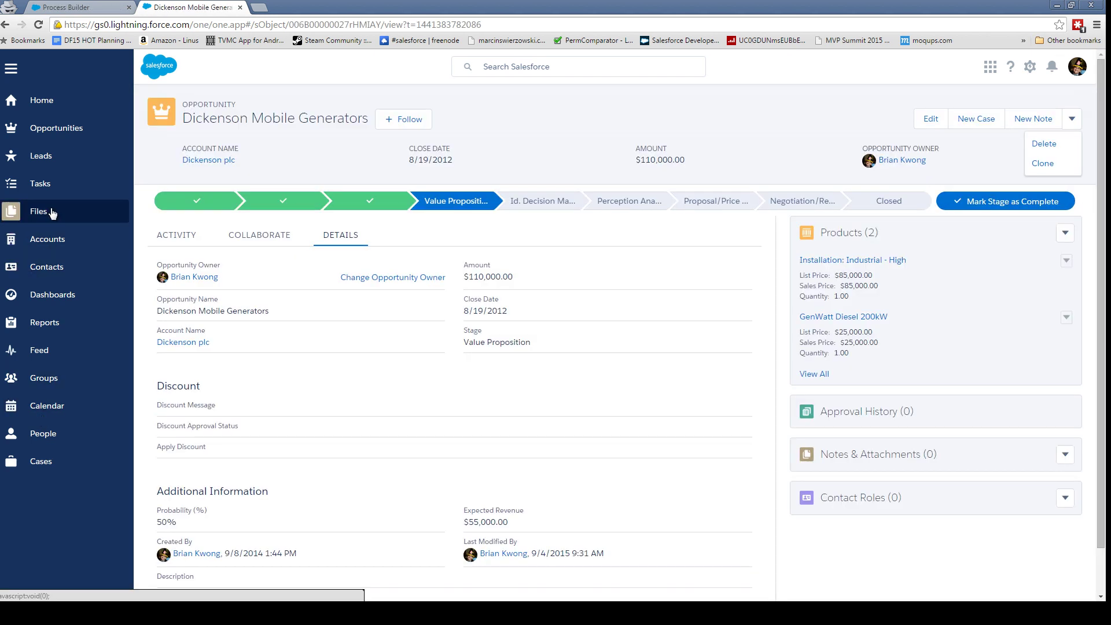
{"action": "left_click", "coordinate": [40, 167]}
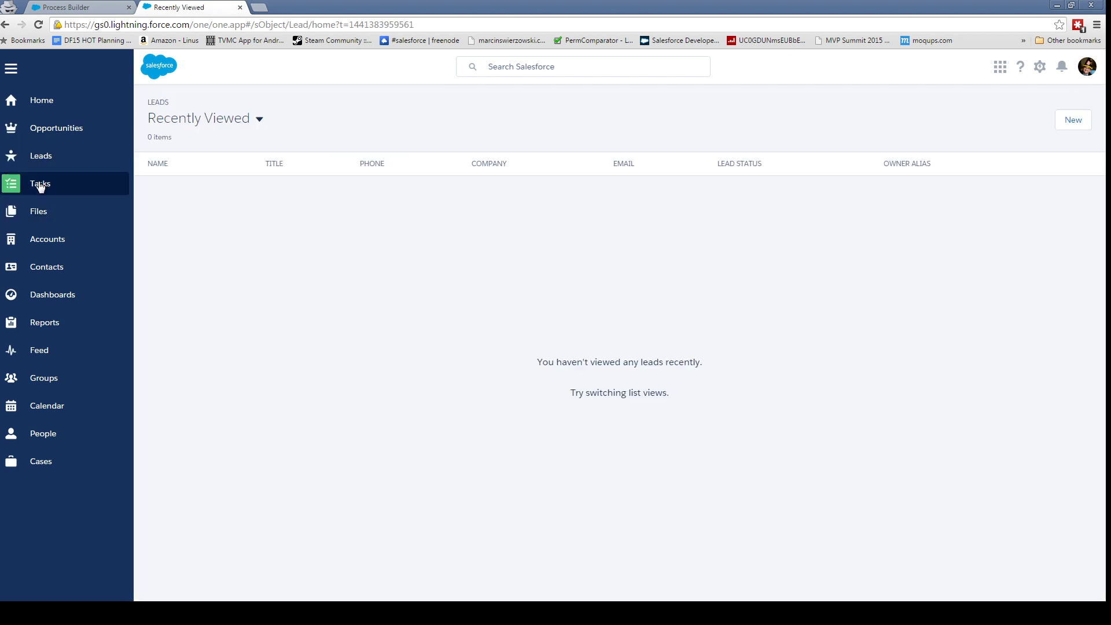
{"action": "left_click", "coordinate": [40, 184]}
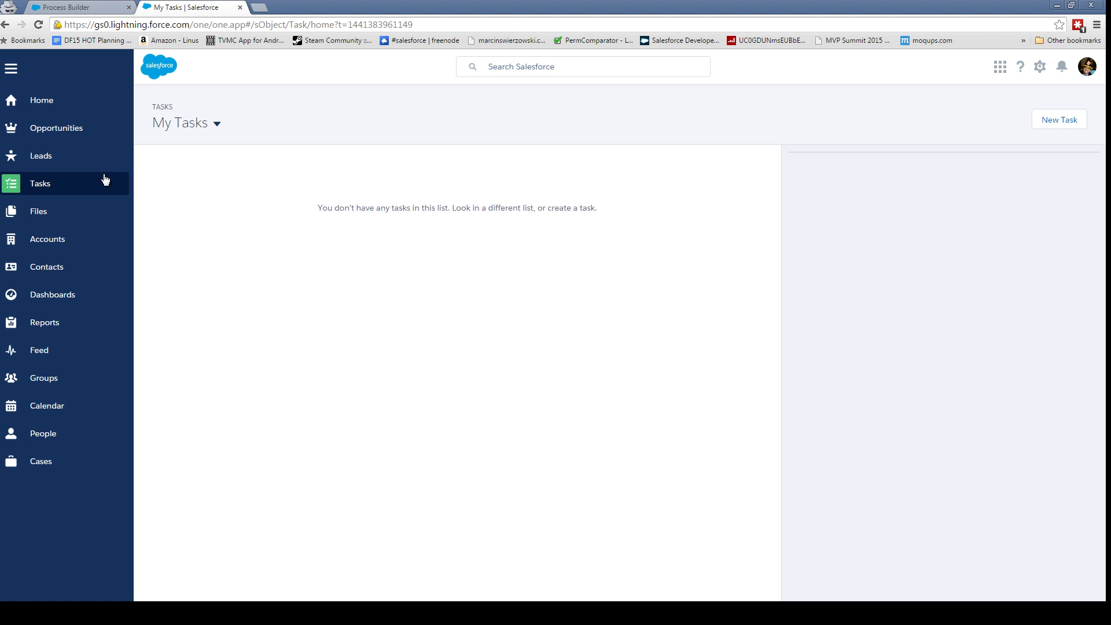
{"action": "left_click", "coordinate": [1059, 120]}
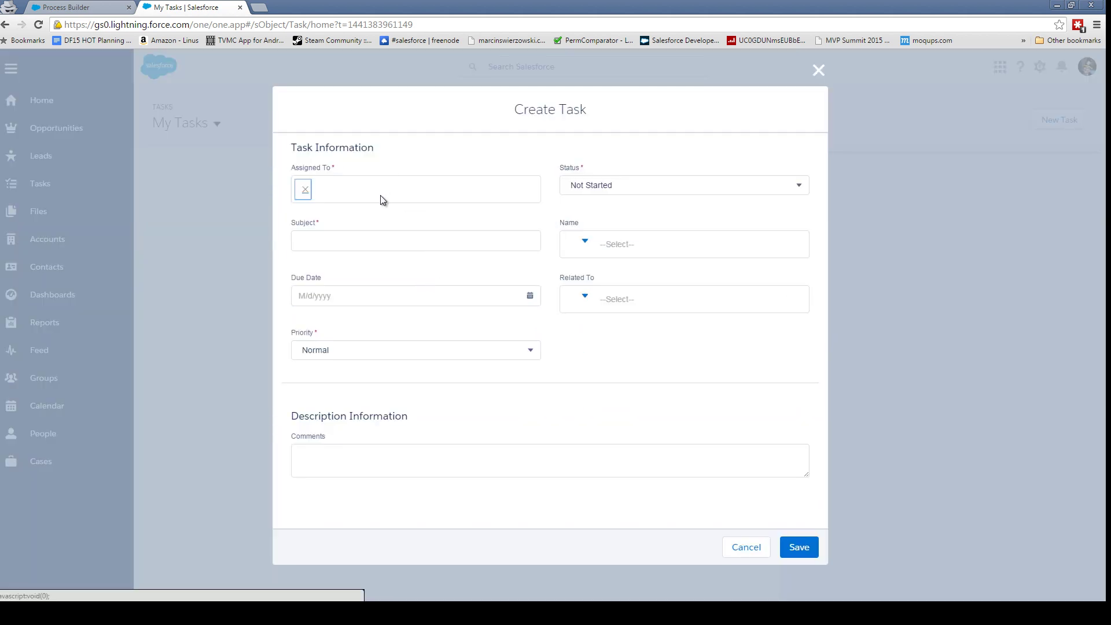
{"action": "left_click", "coordinate": [304, 190]}
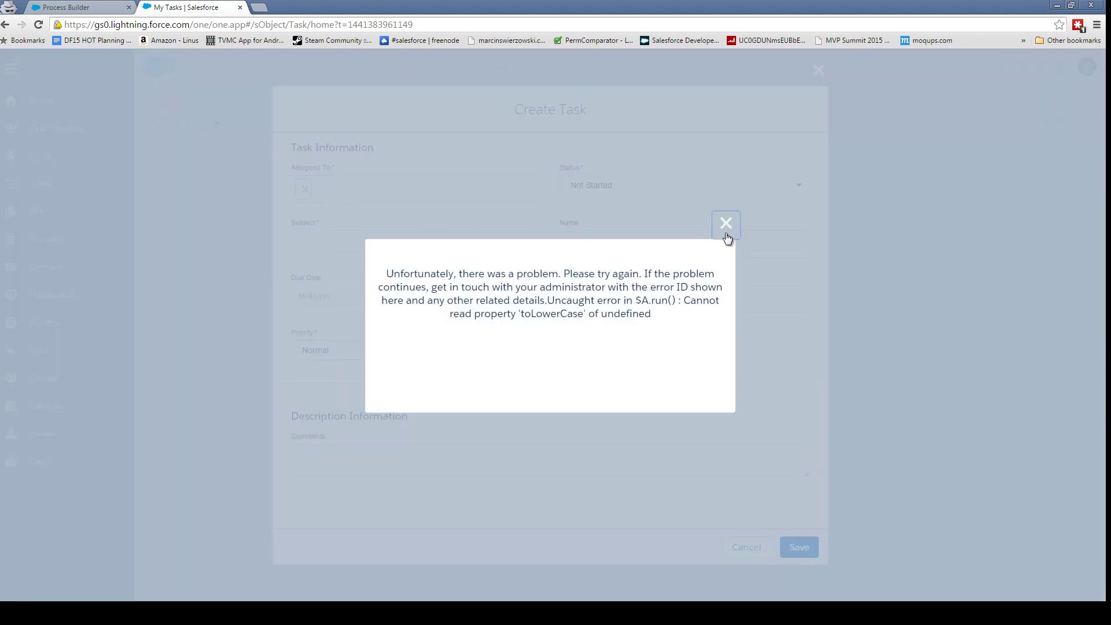
{"action": "left_click", "coordinate": [726, 223]}
- Enter the subject 'Hello Wizard Apprentices!' and set the task's Name type to Contact
{"action": "left_click", "coordinate": [413, 240]}
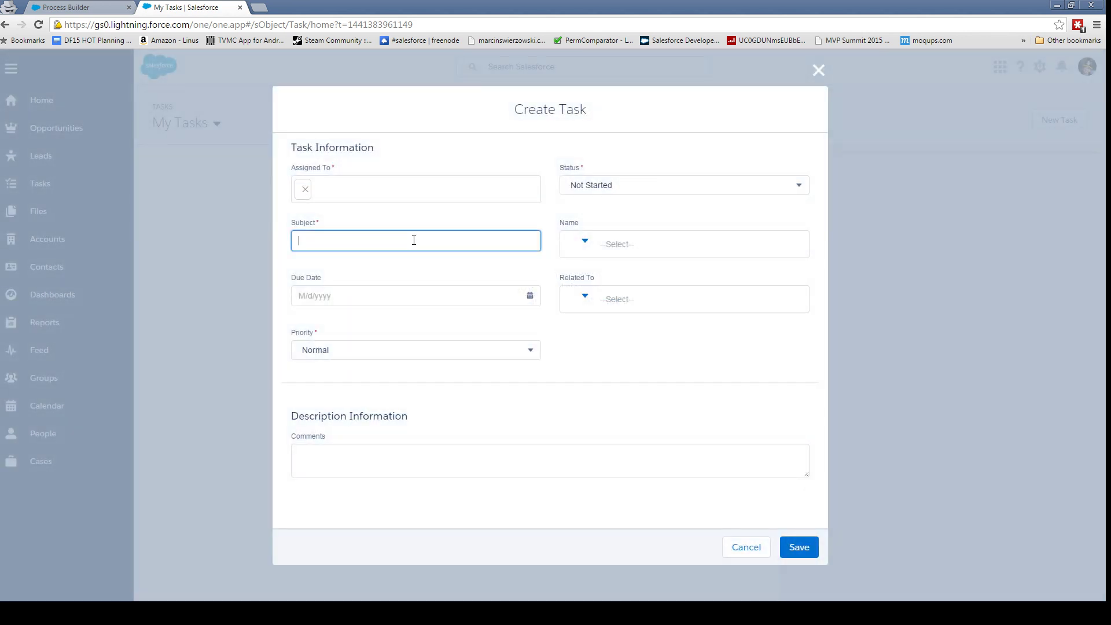
{"action": "type", "text": "H"}
{"action": "key", "text": "BackSpace"}
{"action": "type", "text": "Hello Wizard Apprentices!"}
{"action": "left_click", "coordinate": [585, 243]}
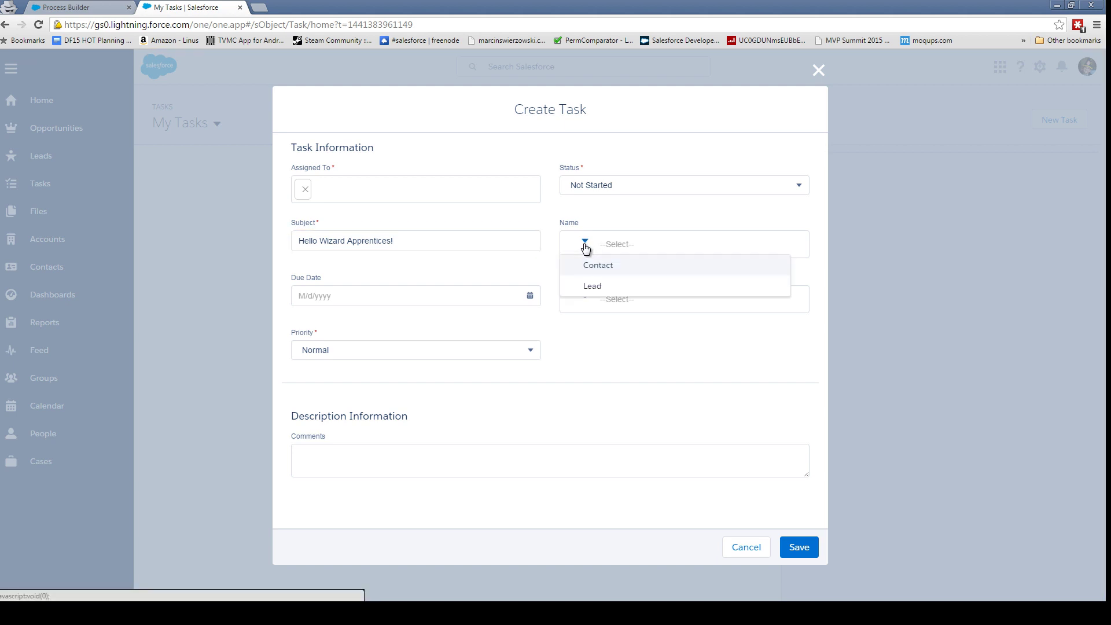
{"action": "left_click", "coordinate": [590, 267]}
- Search for a contact by name, then cancel the unsaved task
{"action": "left_click", "coordinate": [624, 244]}
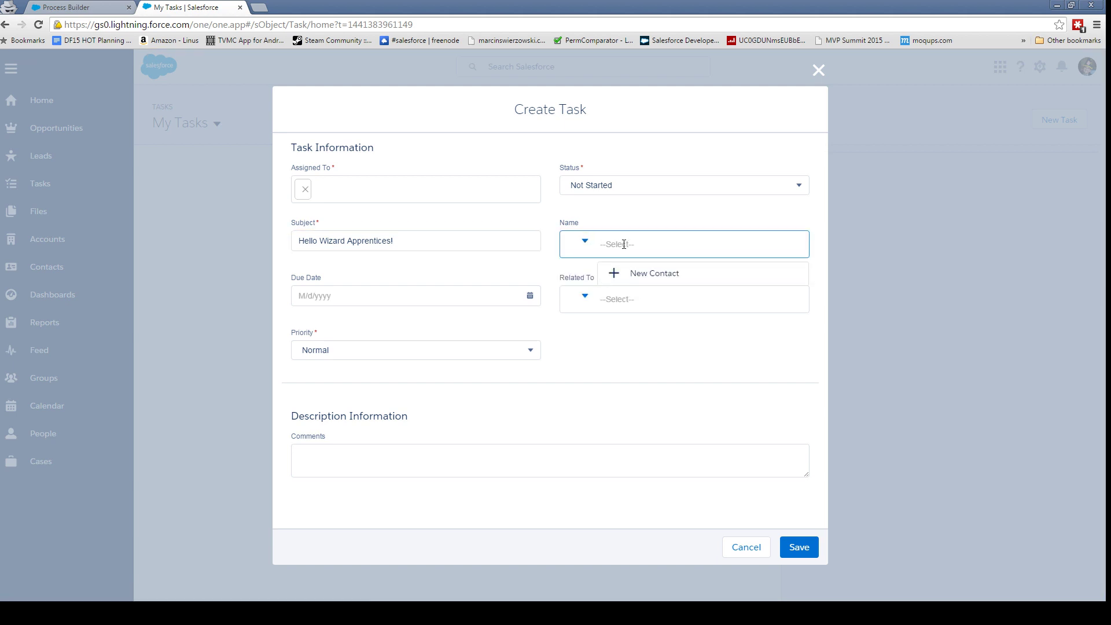
{"action": "type", "text": "brian kwong"}
{"action": "key", "text": "Return"}
{"action": "triple_click", "coordinate": [363, 149]}
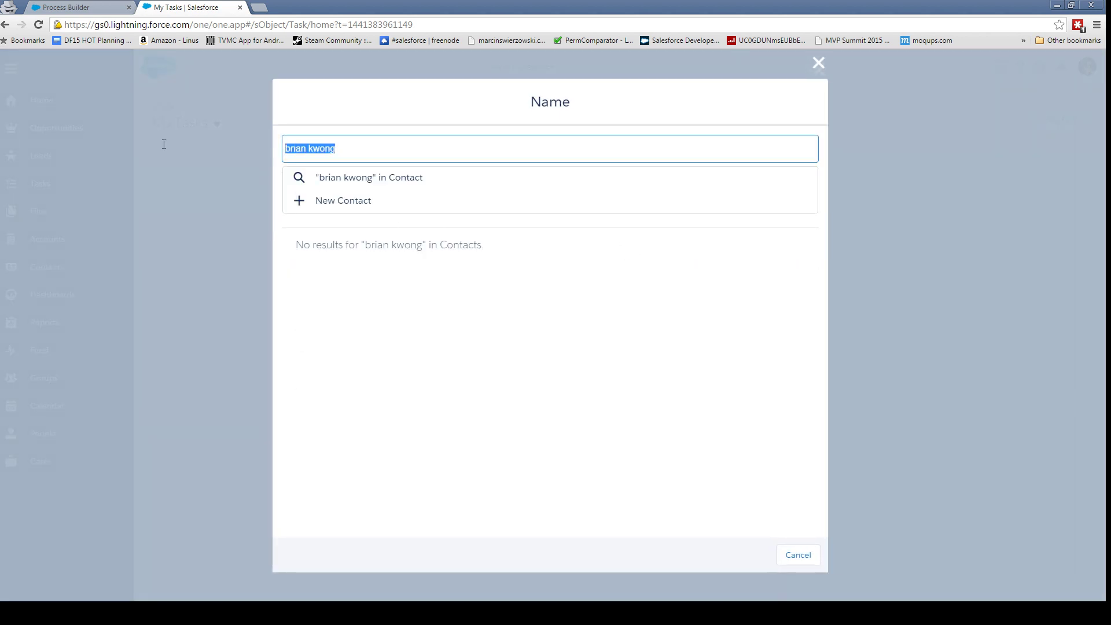
{"action": "key", "text": "BackSpace"}
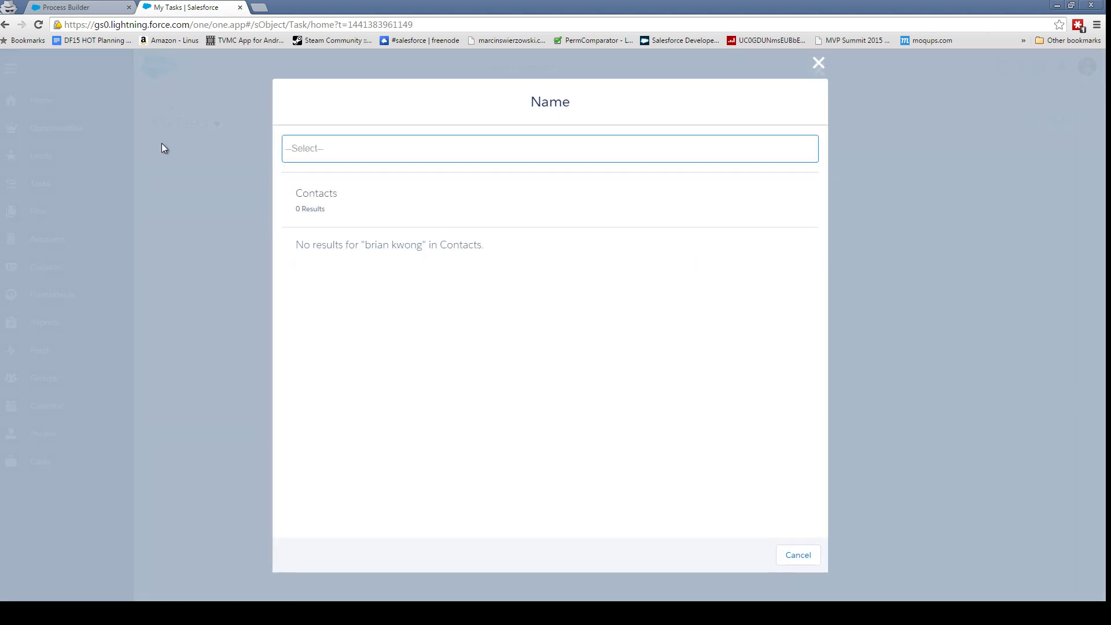
{"action": "left_click", "coordinate": [819, 64]}
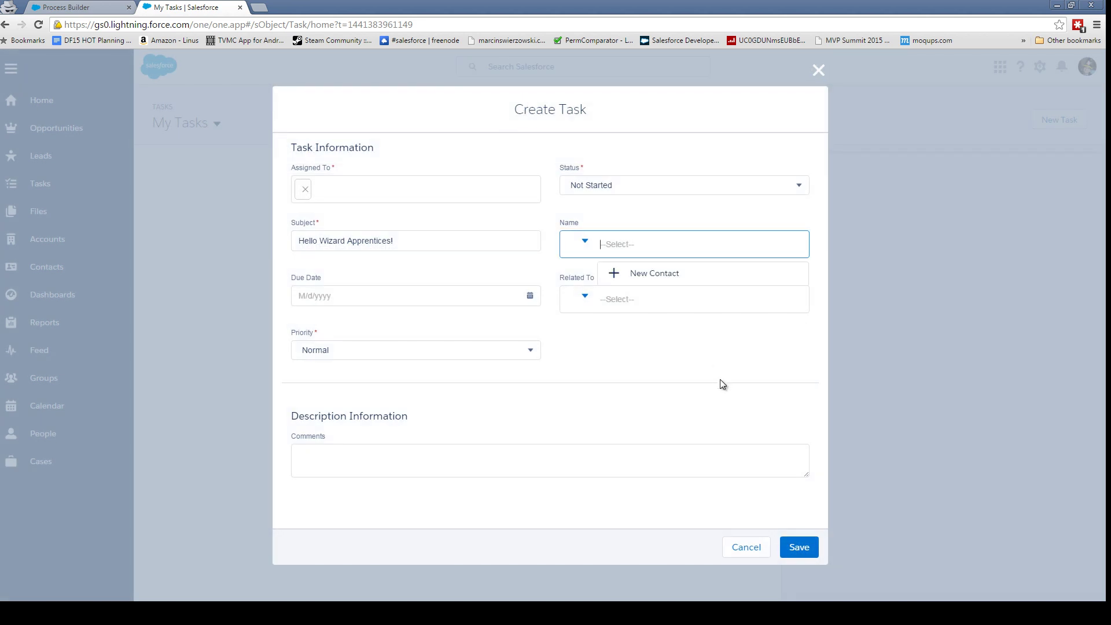
{"action": "left_click", "coordinate": [745, 548]}
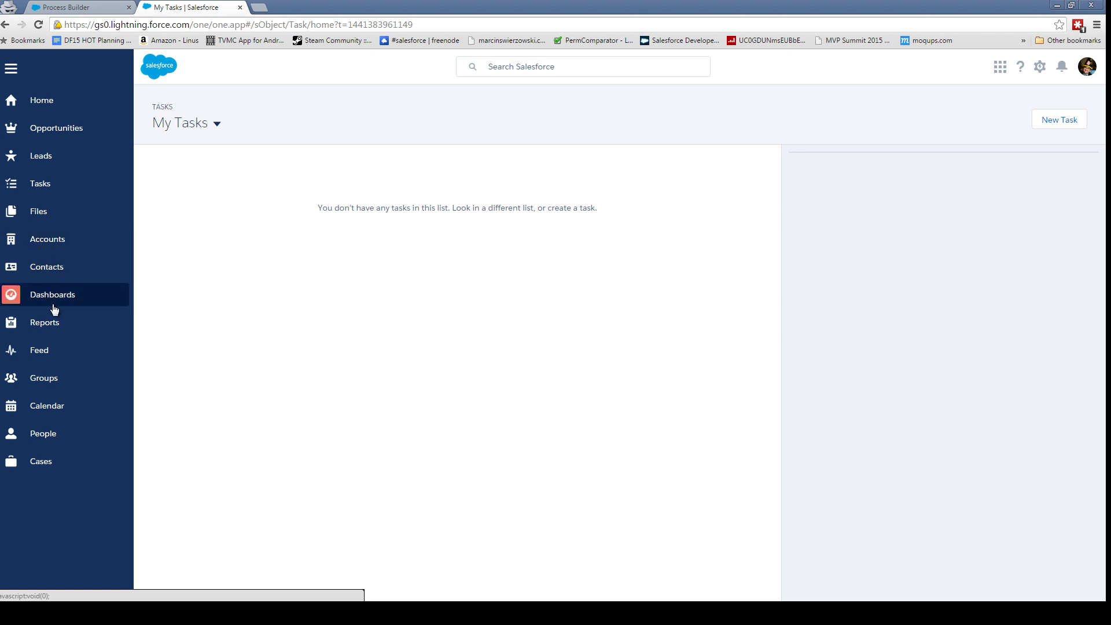
- Visit the Contacts list, then return to the Lightning Home page
{"action": "left_click", "coordinate": [52, 267]}
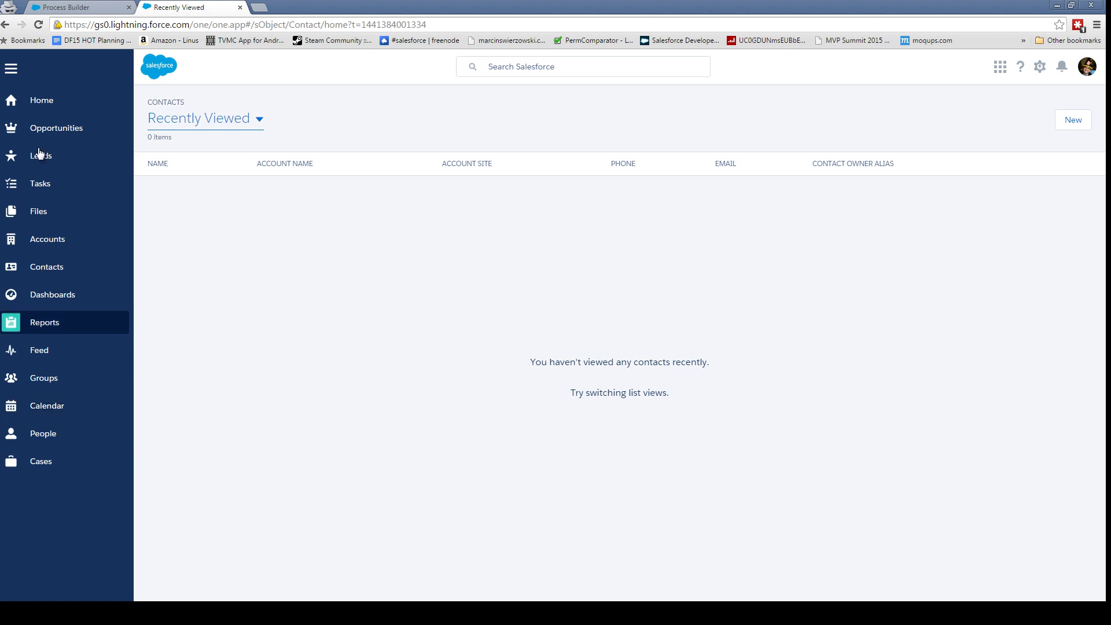
{"action": "left_click", "coordinate": [40, 100]}
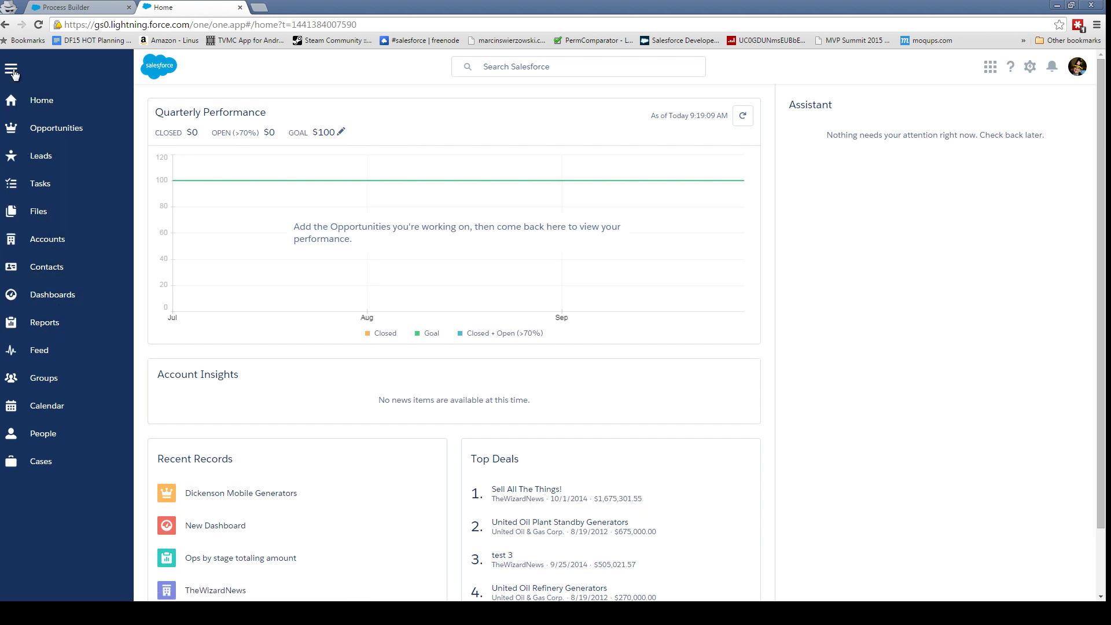
- Reload the Home page and open the profile avatar's account menu
{"action": "left_click", "coordinate": [17, 104]}
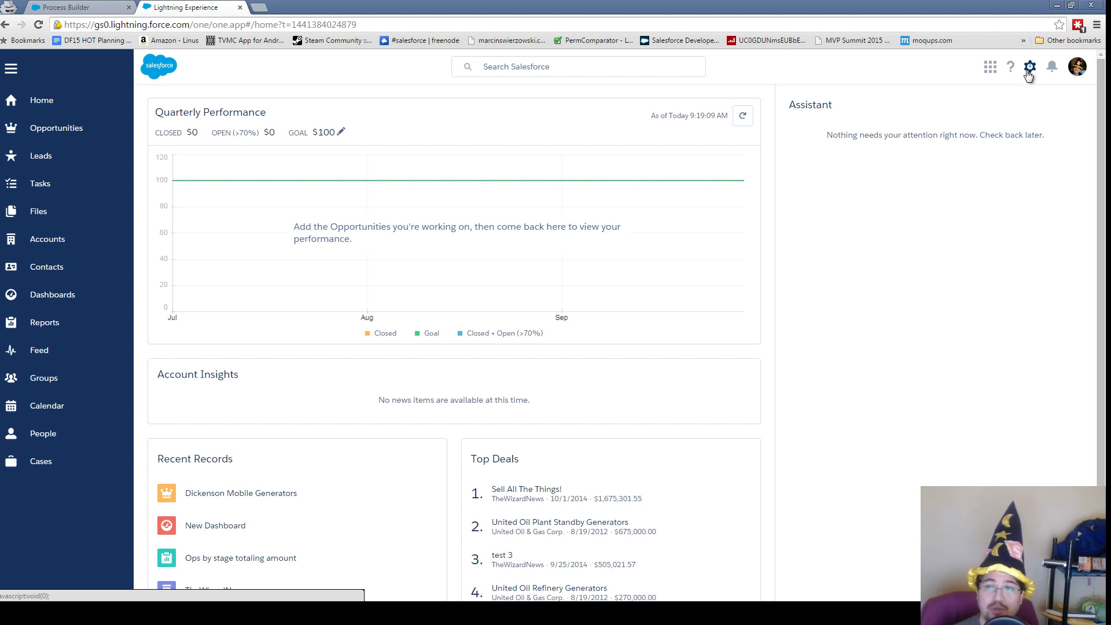
{"action": "left_click", "coordinate": [1077, 67]}
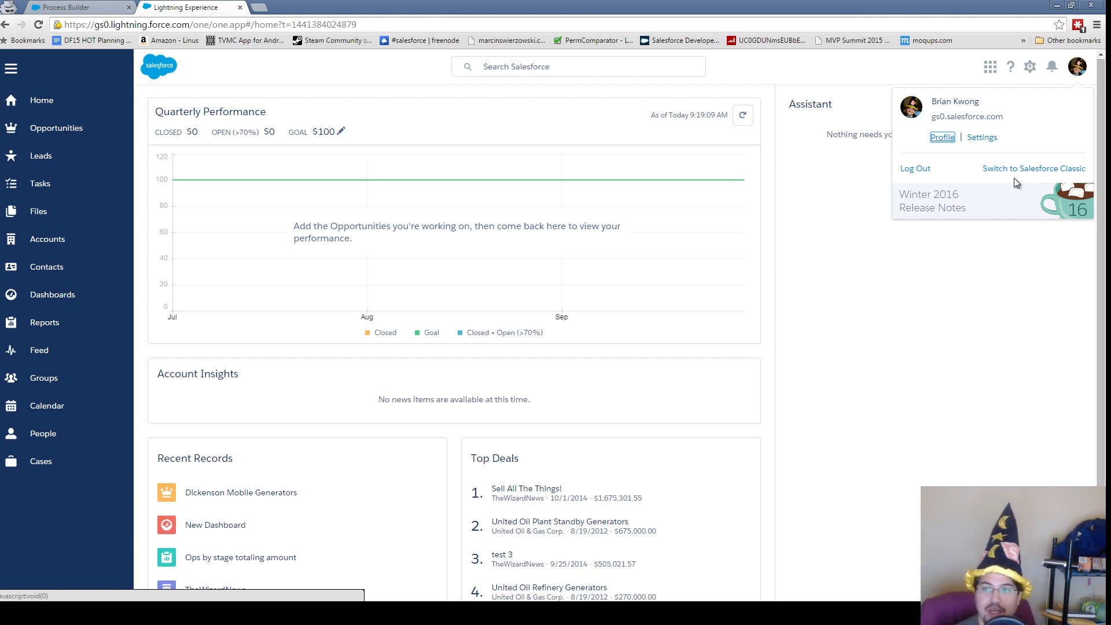
- Choose Switch to Salesforce Classic and confirm the switch
{"action": "left_click", "coordinate": [1018, 172]}
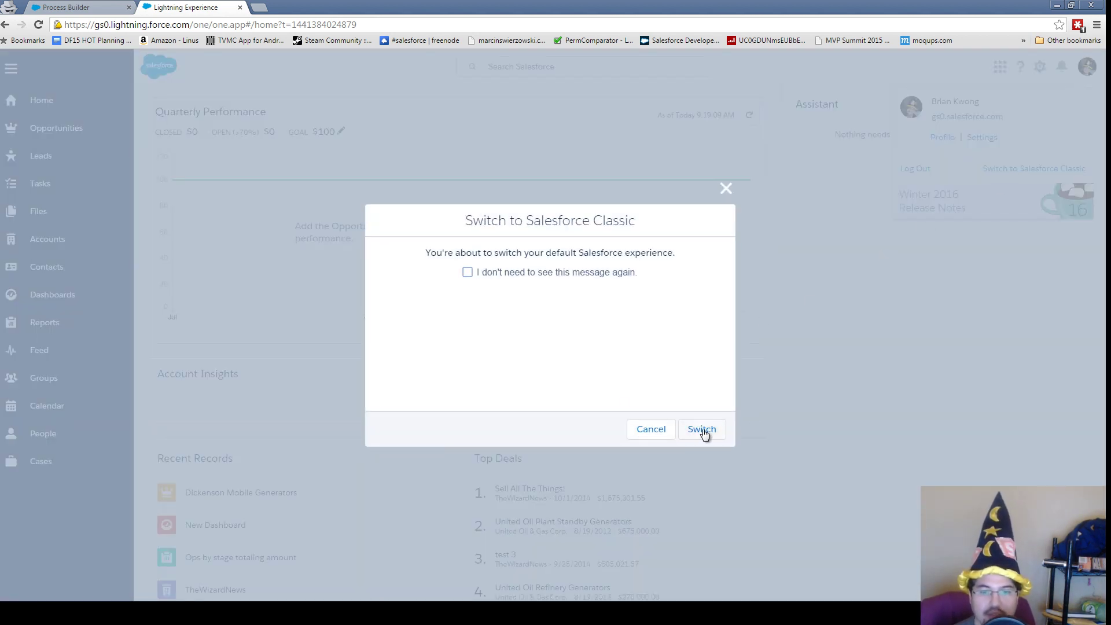
{"action": "left_click", "coordinate": [702, 429]}
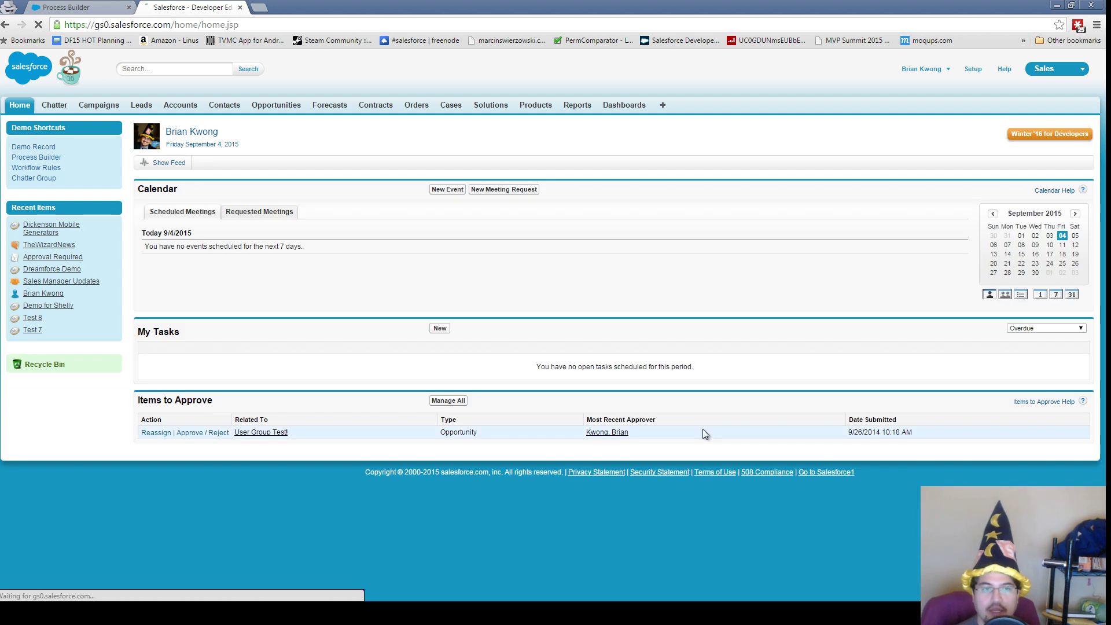